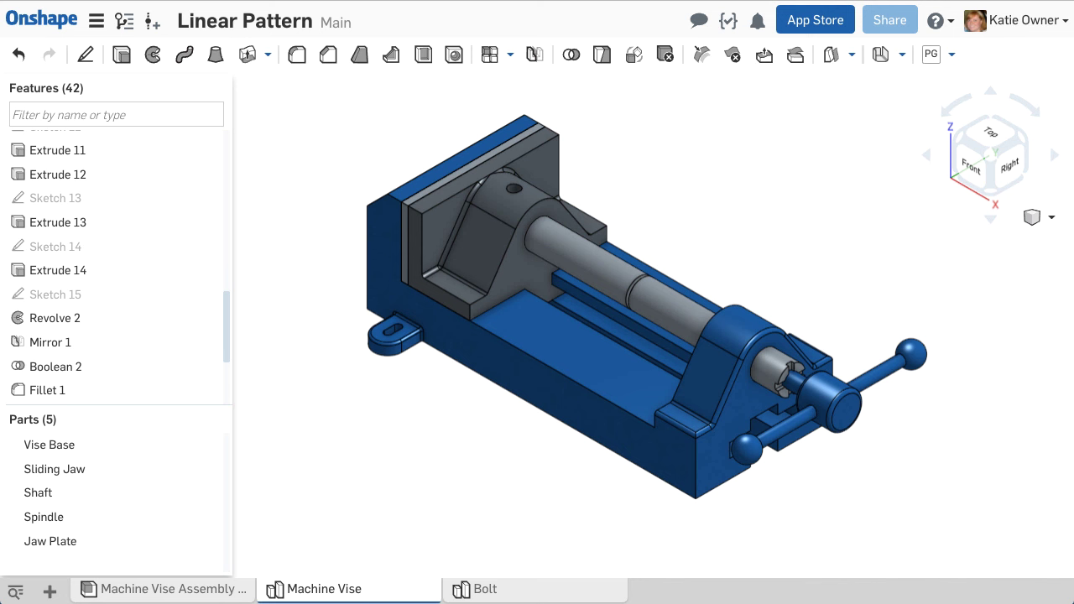
- Rotate the machine vise model to the Top view using the view cube
{"action": "left_click", "coordinate": [1000, 136]}
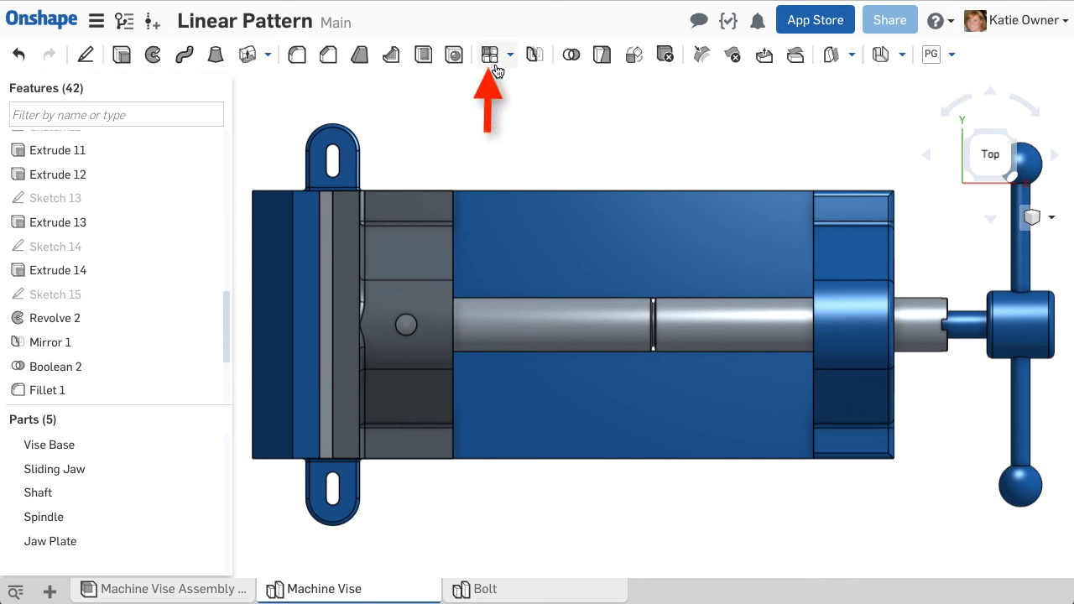
- Start a Feature-type linear pattern of Extrude 10, Extrude 15 and Fillet 2
{"action": "left_click", "coordinate": [494, 66]}
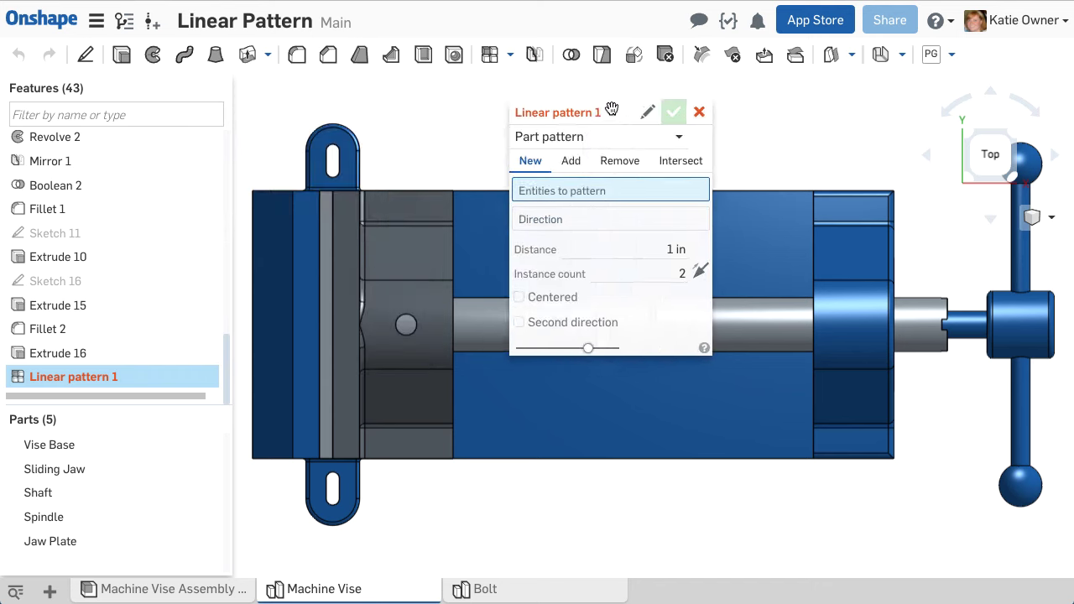
{"action": "left_click_drag", "start_coordinate": [612, 110], "coordinate": [637, 98]}
{"action": "left_click", "coordinate": [625, 128]}
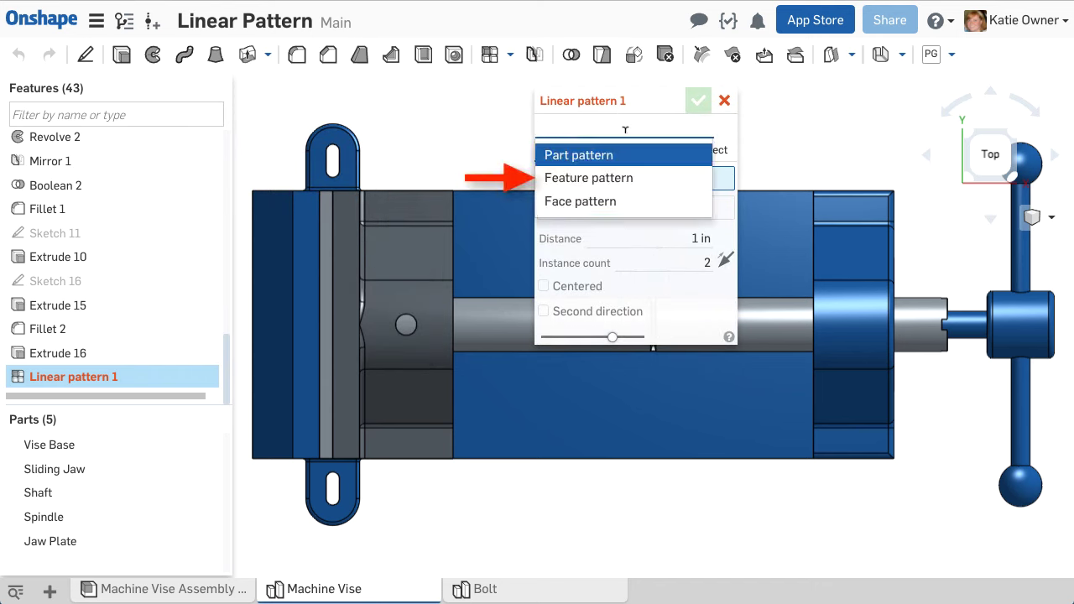
{"action": "left_click", "coordinate": [628, 177]}
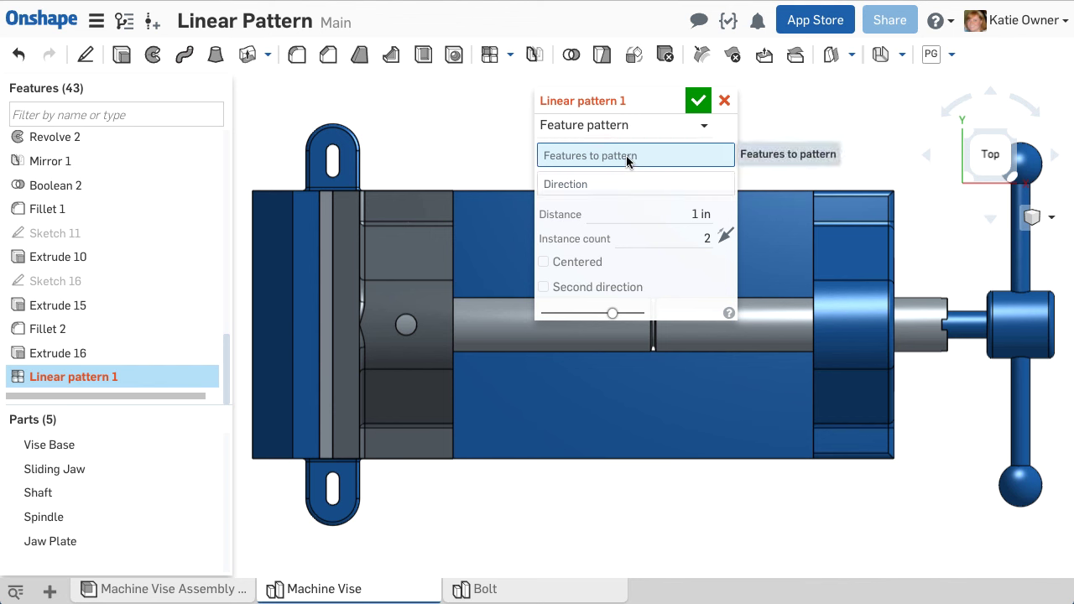
{"action": "left_click", "coordinate": [152, 259]}
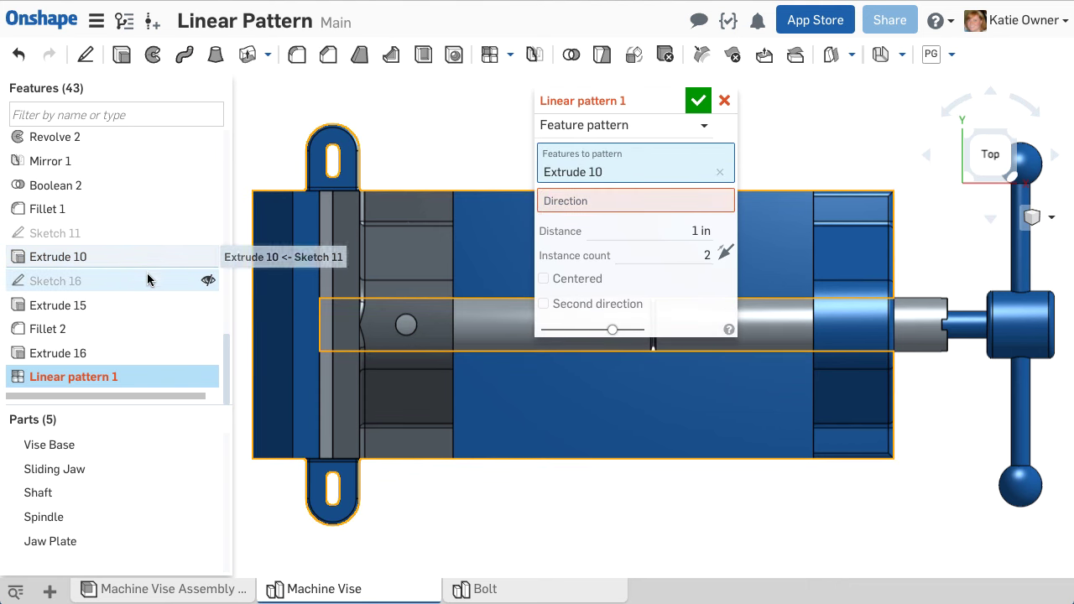
{"action": "left_click", "coordinate": [148, 307]}
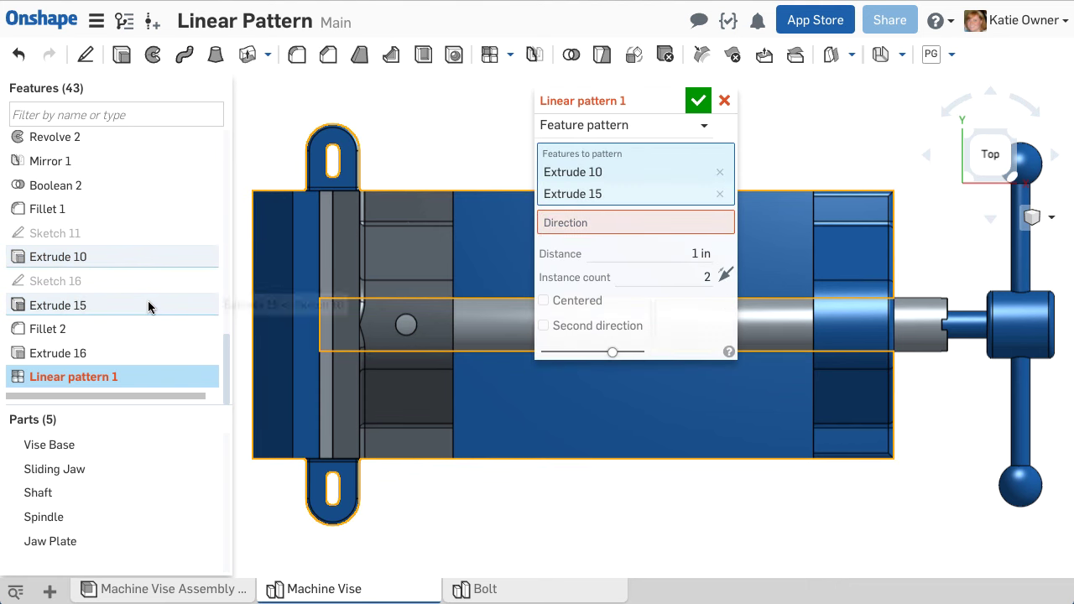
{"action": "left_click", "coordinate": [144, 331]}
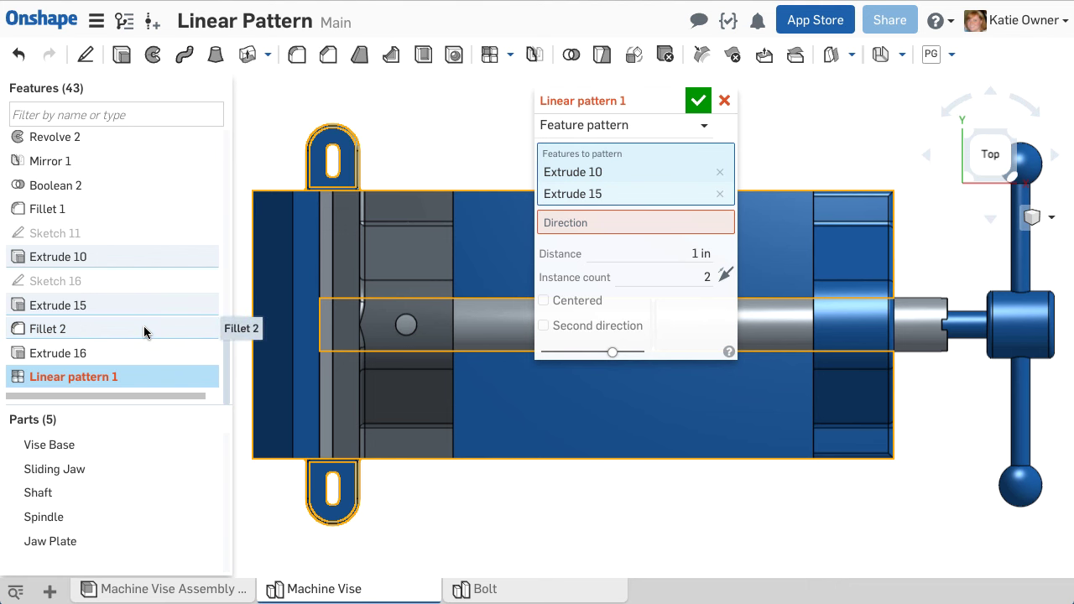
- Set the pattern direction along the base's long bottom edge, flipped toward the other end
{"action": "left_click", "coordinate": [566, 249]}
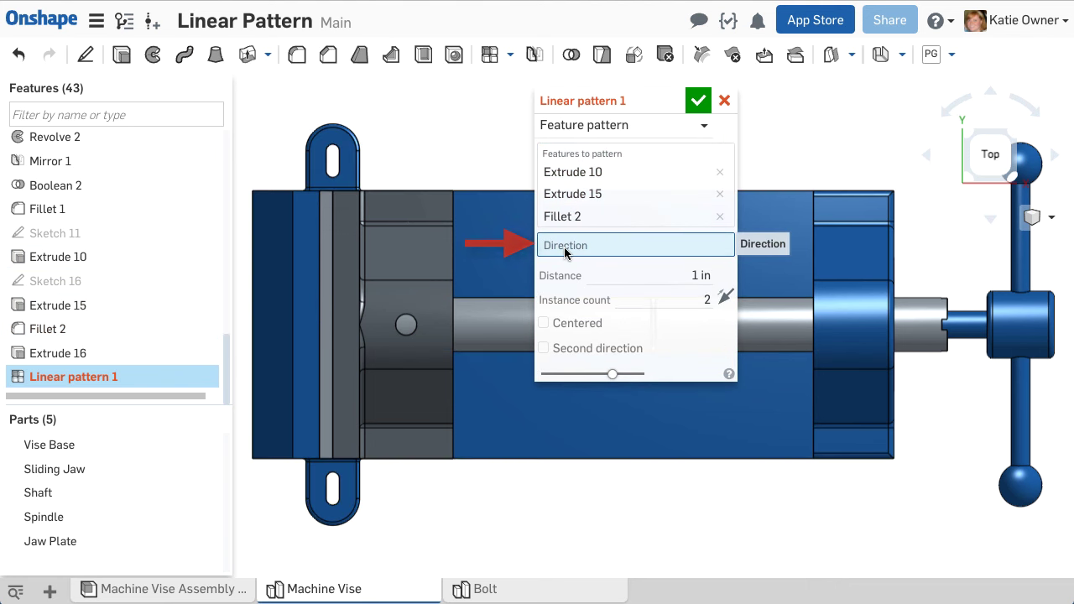
{"action": "key", "text": "shift+7"}
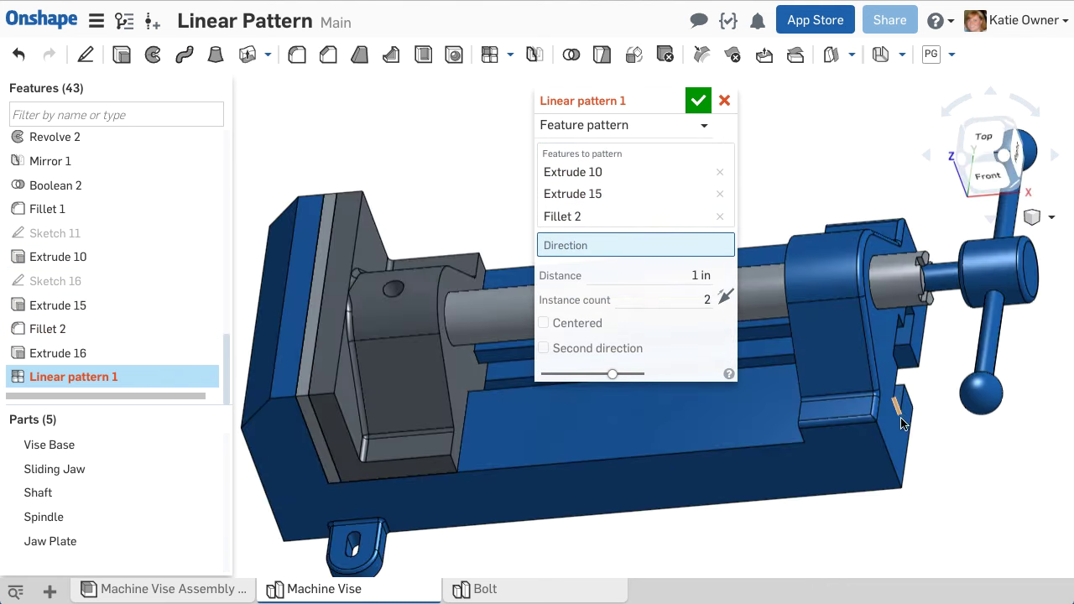
{"action": "left_click", "coordinate": [893, 428]}
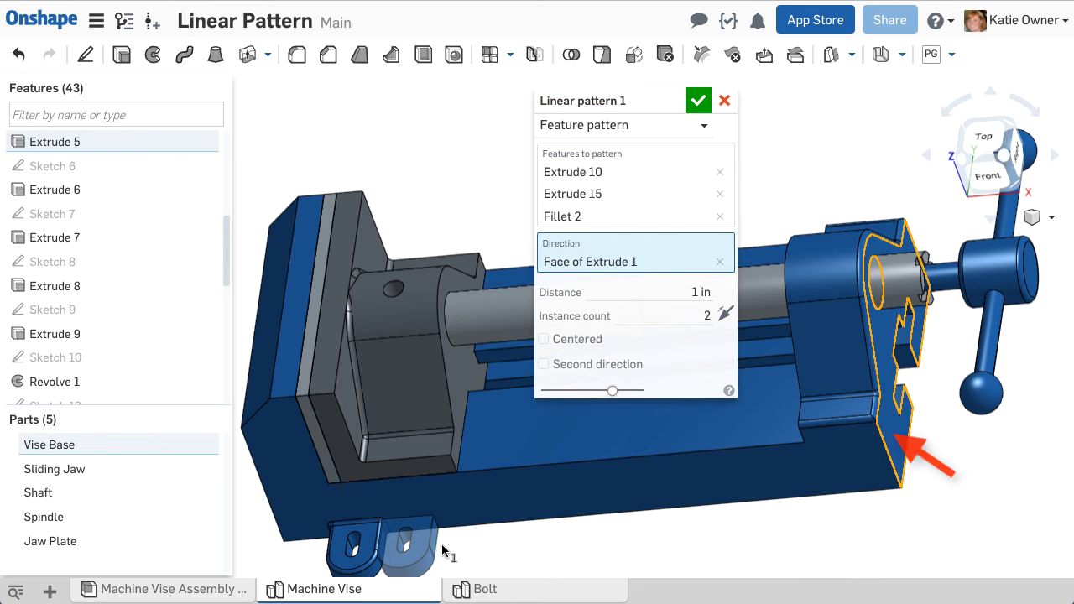
{"action": "left_click", "coordinate": [885, 436]}
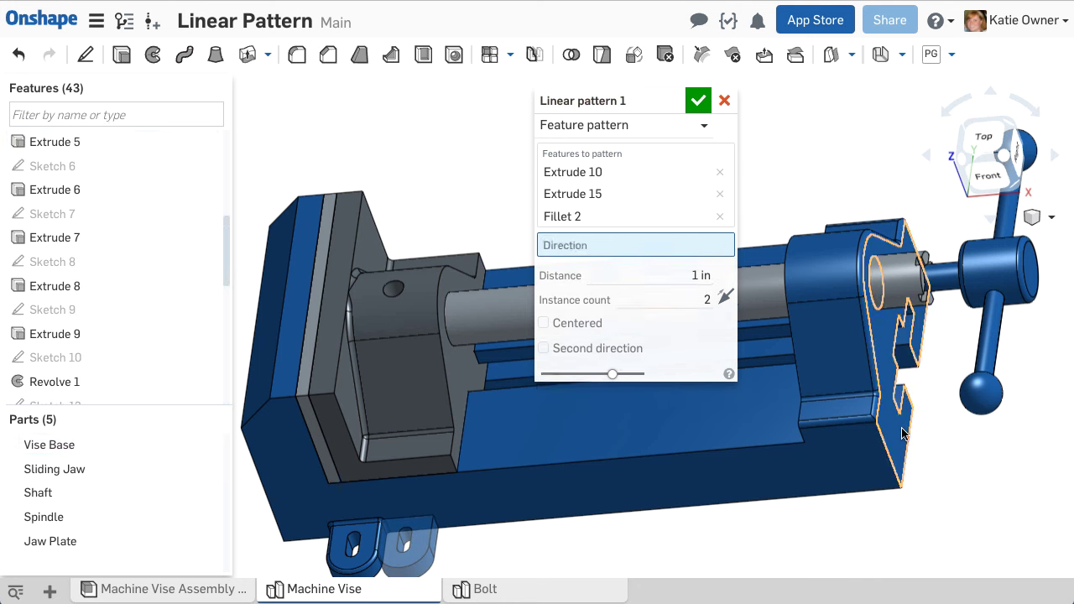
{"action": "left_click", "coordinate": [774, 451]}
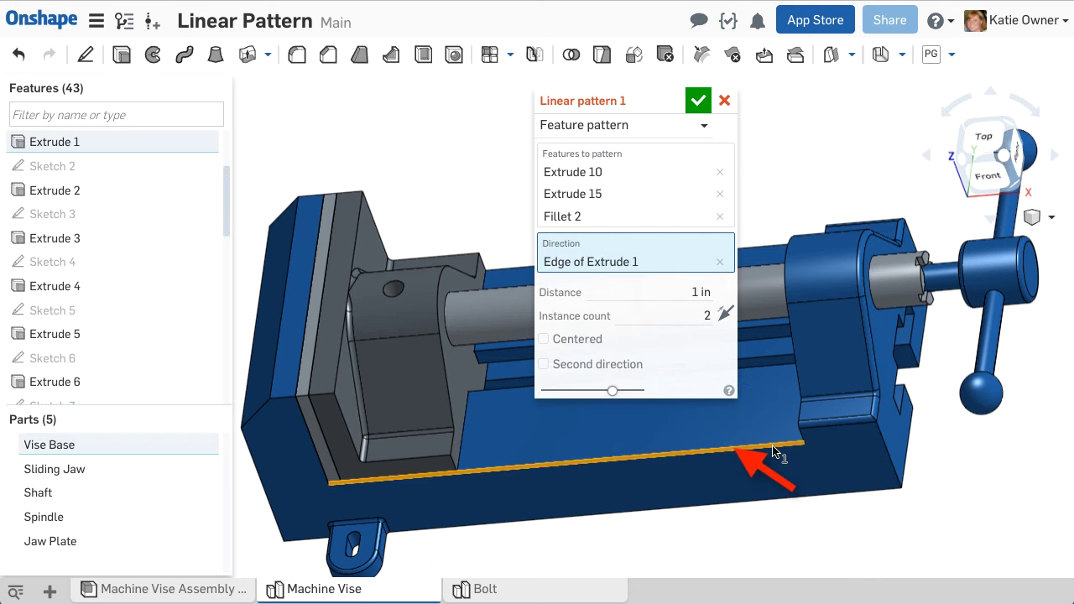
{"action": "left_click", "coordinate": [725, 316]}
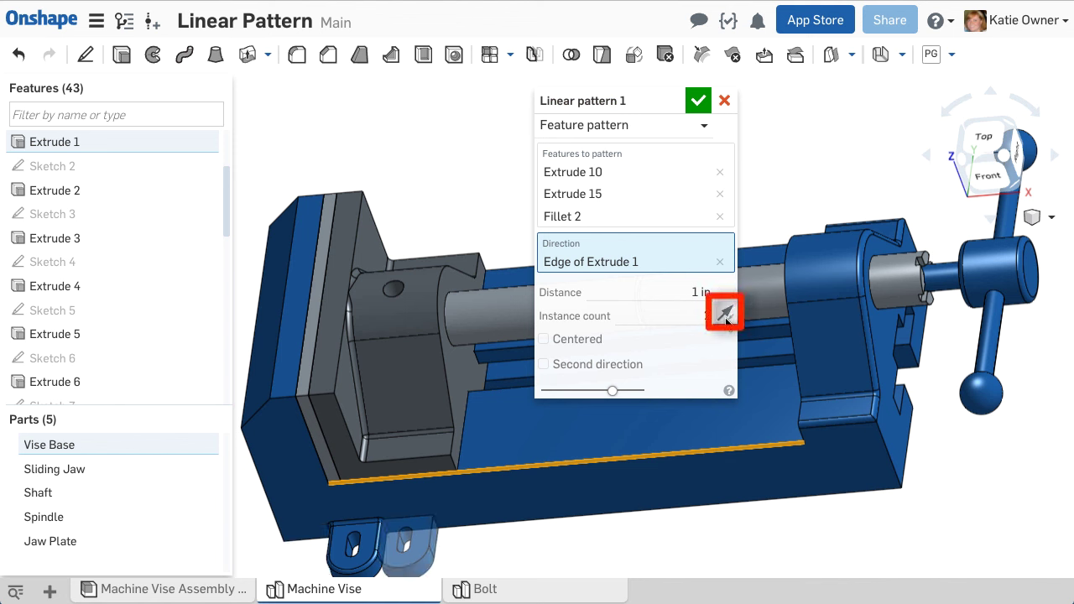
- Set the pattern distance to 9 in with 2 instances
{"action": "left_click", "coordinate": [704, 292]}
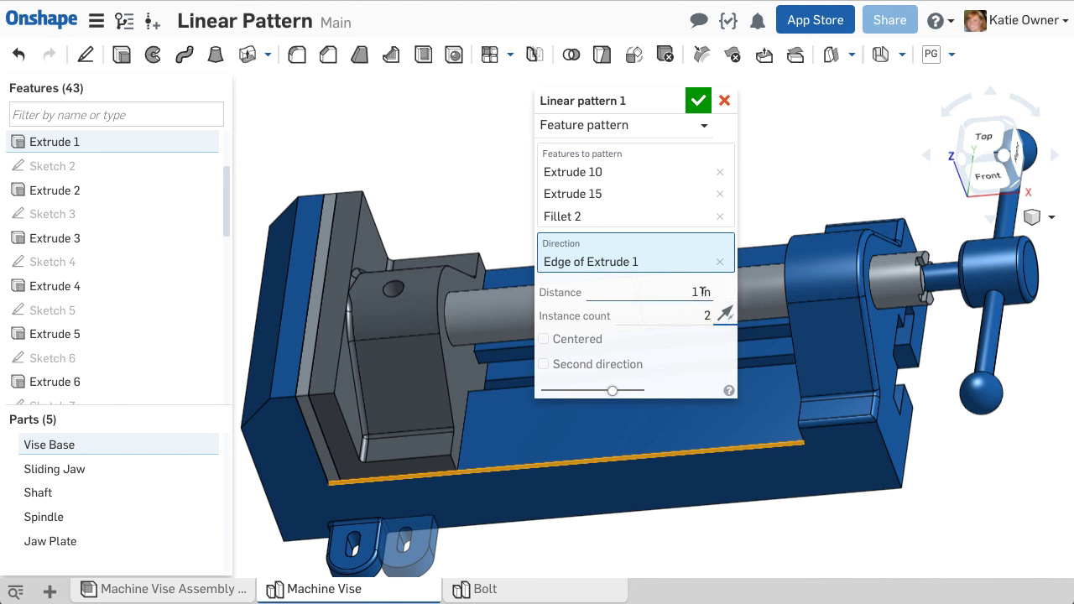
{"action": "type", "text": "9"}
{"action": "key", "text": "Return"}
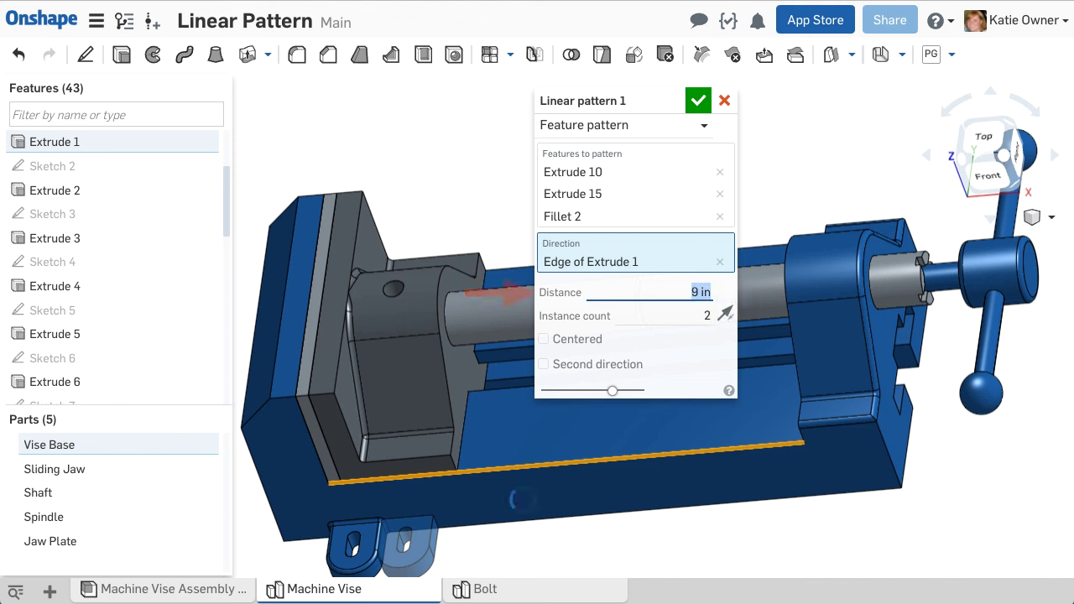
{"action": "left_click", "coordinate": [704, 313]}
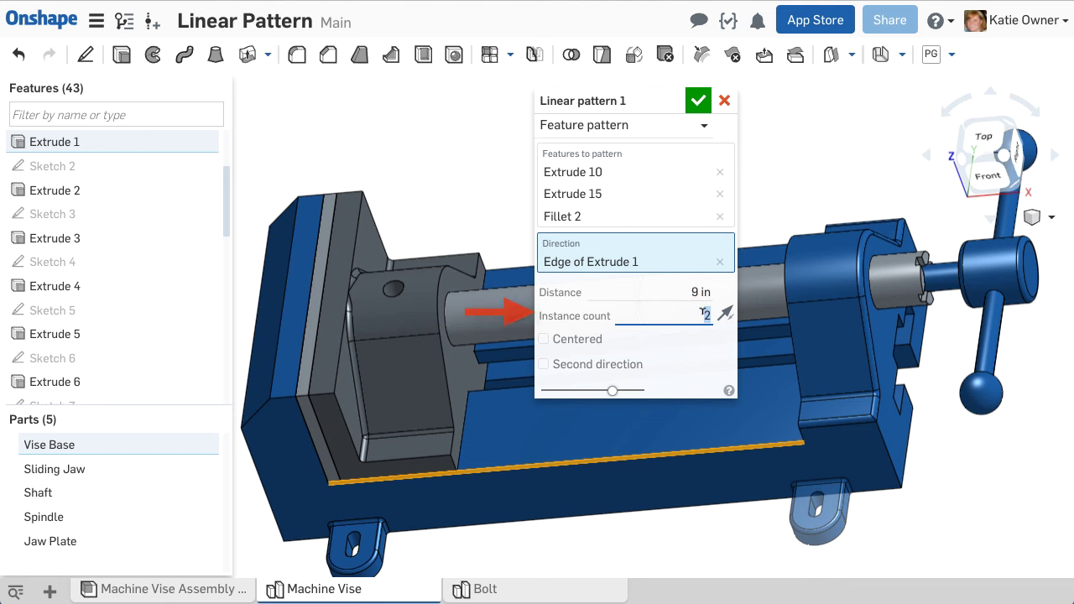
{"action": "key", "text": "shift+1"}
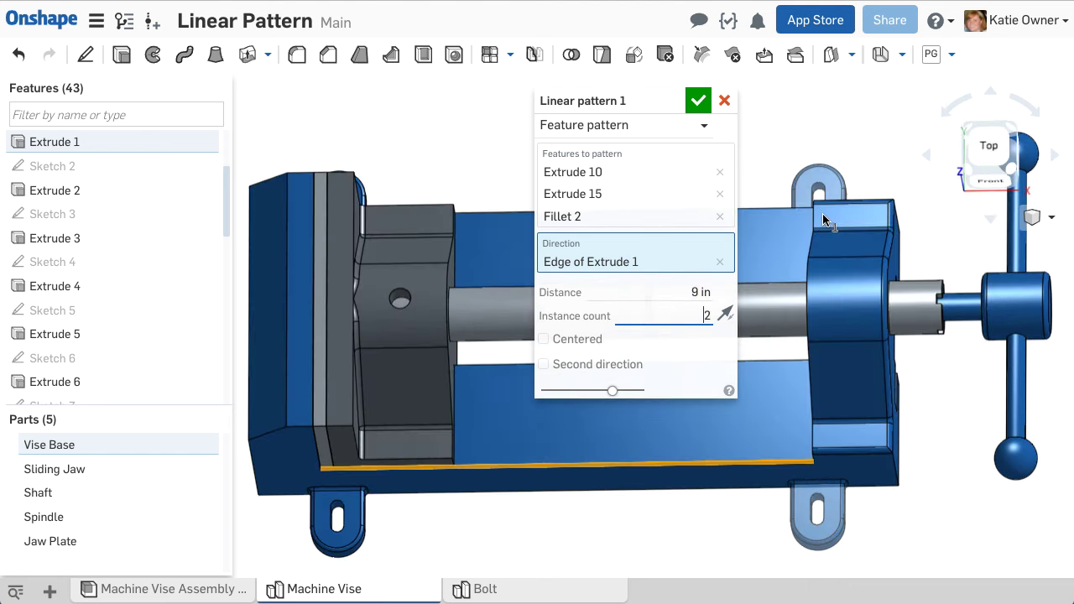
{"action": "left_click", "coordinate": [986, 151]}
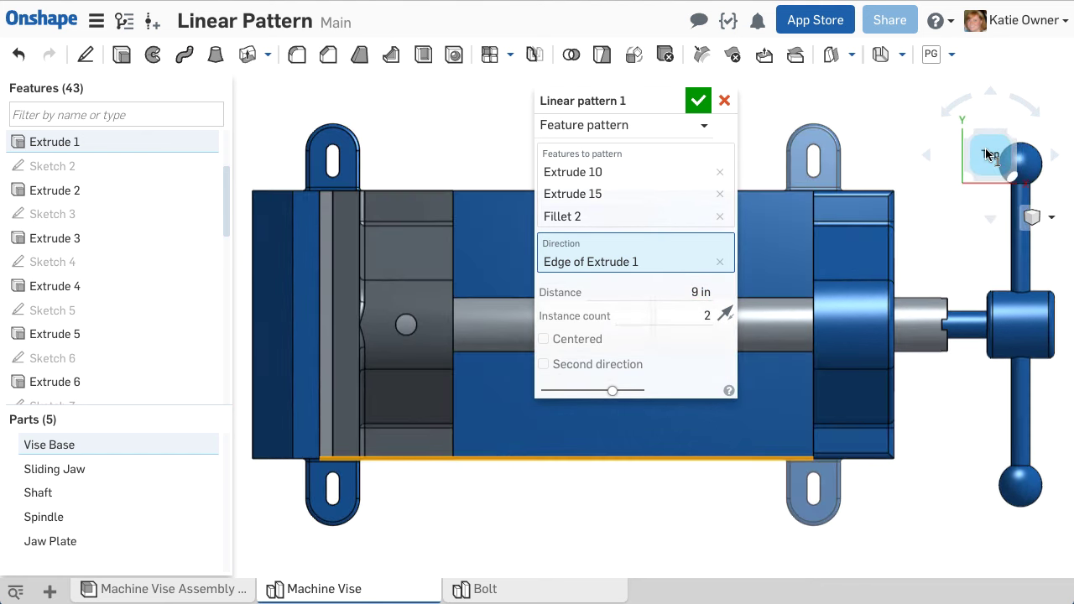
- Commit Linear pattern 1, zoom into the front view, and start Linear pattern 2
{"action": "left_click", "coordinate": [696, 100]}
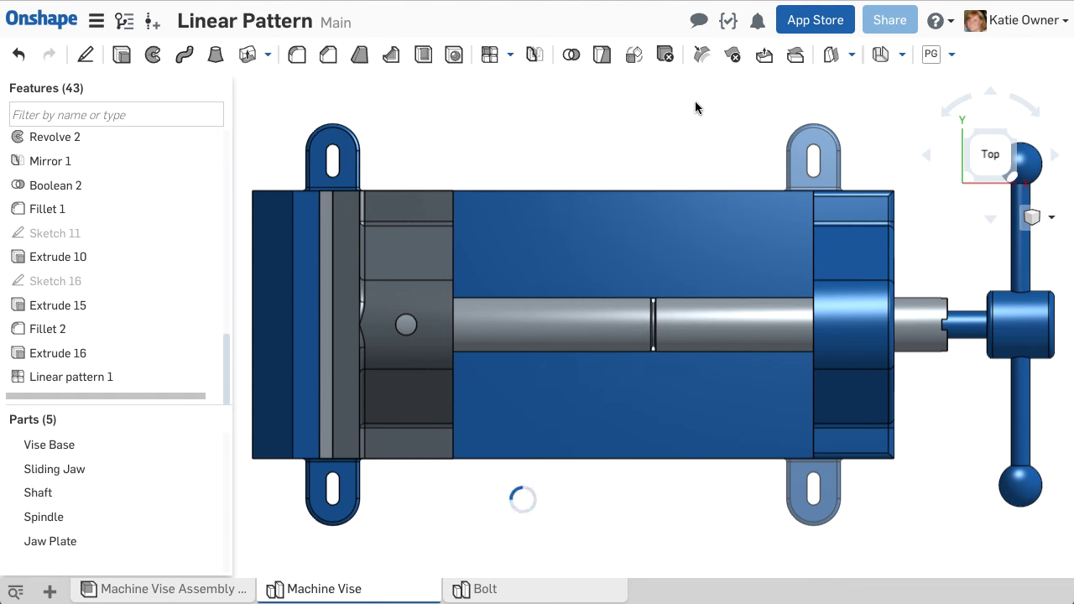
{"action": "left_click", "coordinate": [1031, 218]}
{"action": "left_click", "coordinate": [1031, 242]}
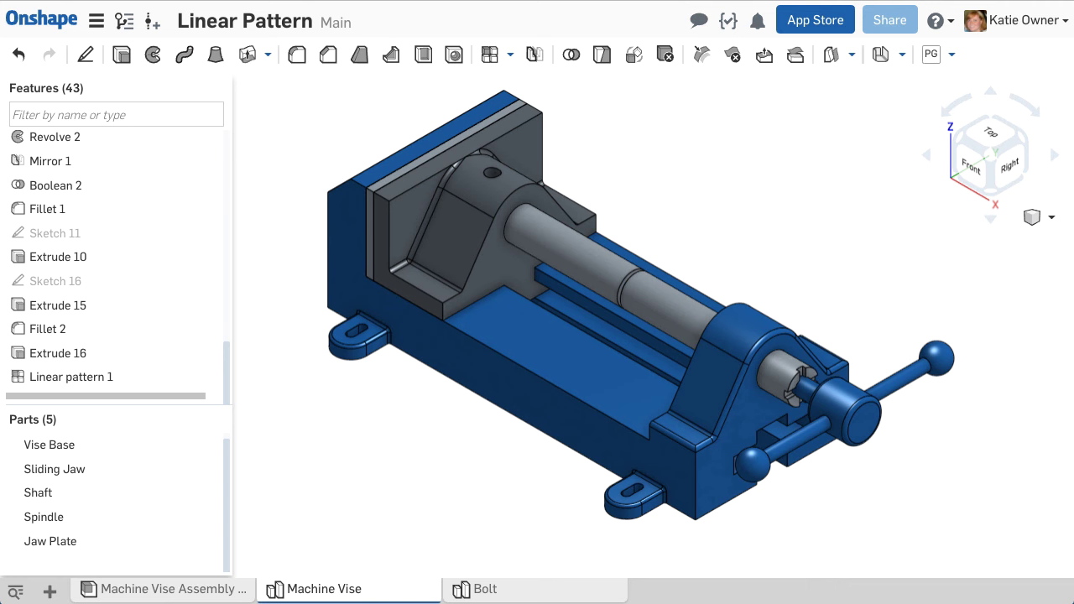
{"action": "left_click", "coordinate": [972, 167]}
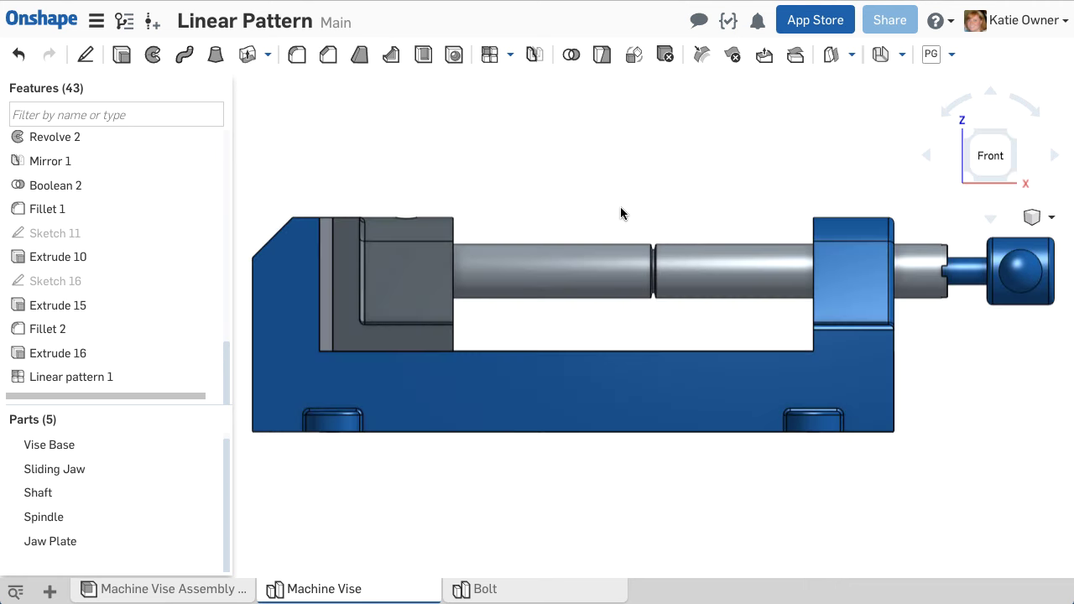
{"action": "scroll", "coordinate": [646, 212], "scroll_direction": "up", "scroll_amount": 2}
{"action": "scroll", "coordinate": [647, 212], "scroll_direction": "up", "scroll_amount": 2}
{"action": "scroll", "coordinate": [646, 211], "scroll_direction": "up", "scroll_amount": 1}
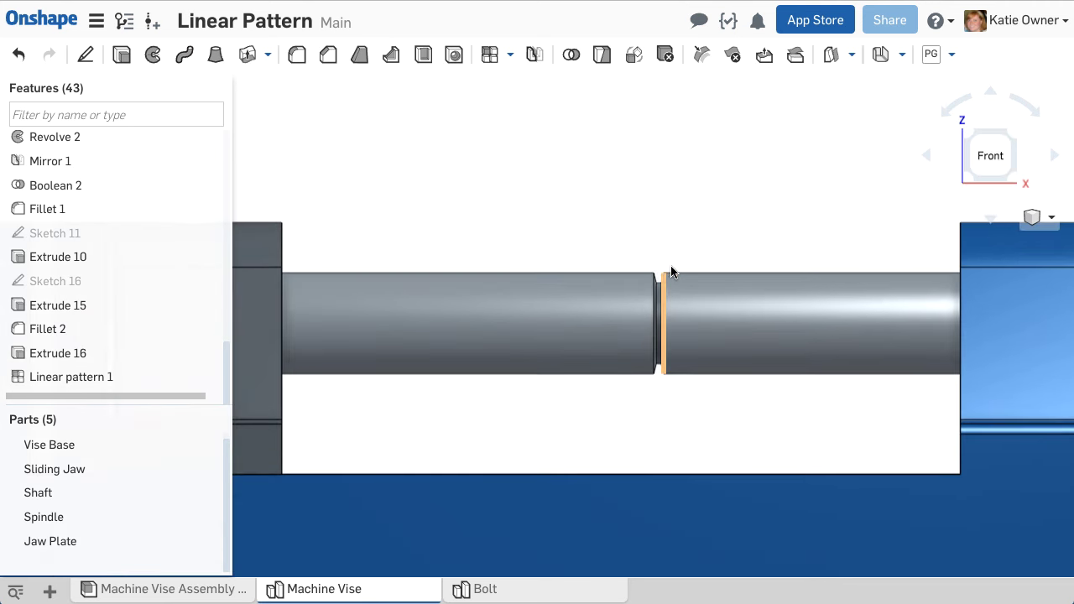
{"action": "left_click", "coordinate": [490, 53]}
- Set up a Face pattern of the three shaft groove faces, directed by the Sliding Jaw face
{"action": "left_click_drag", "start_coordinate": [785, 216], "coordinate": [161, 87]}
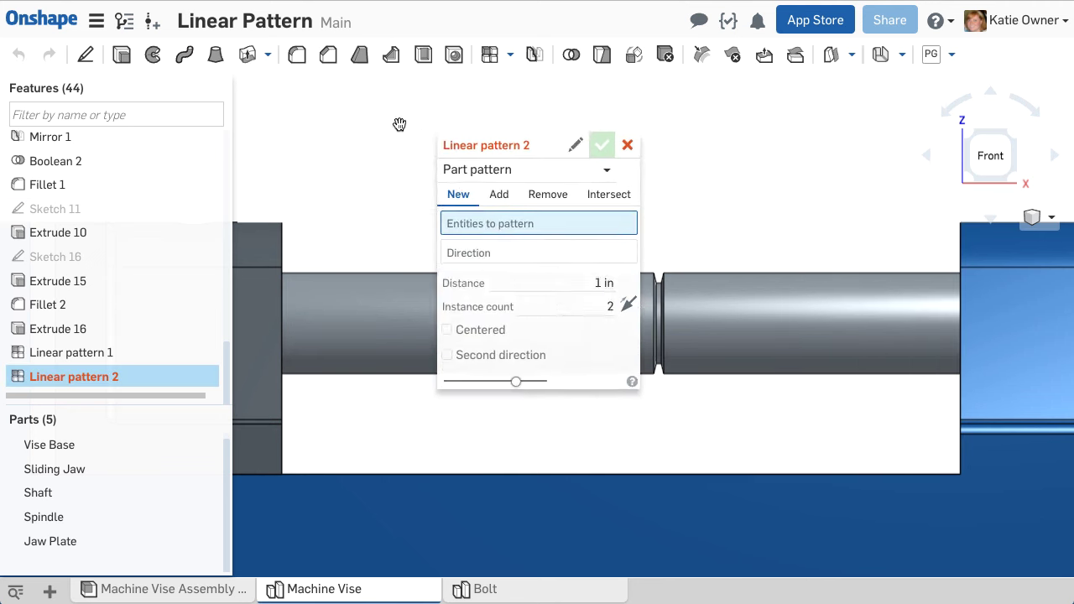
{"action": "left_click", "coordinate": [204, 114]}
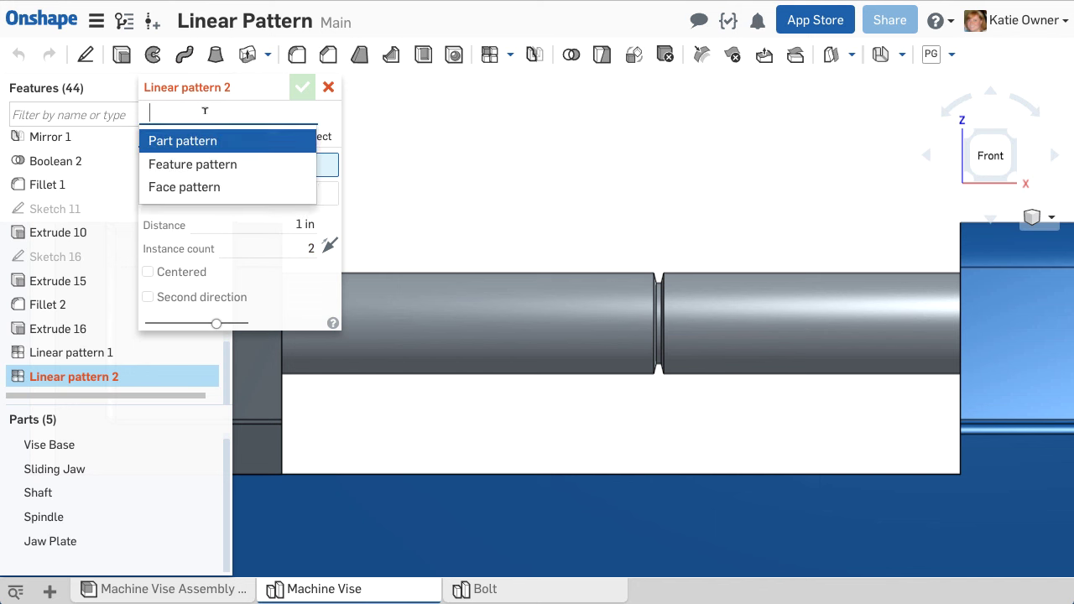
{"action": "left_click", "coordinate": [238, 183]}
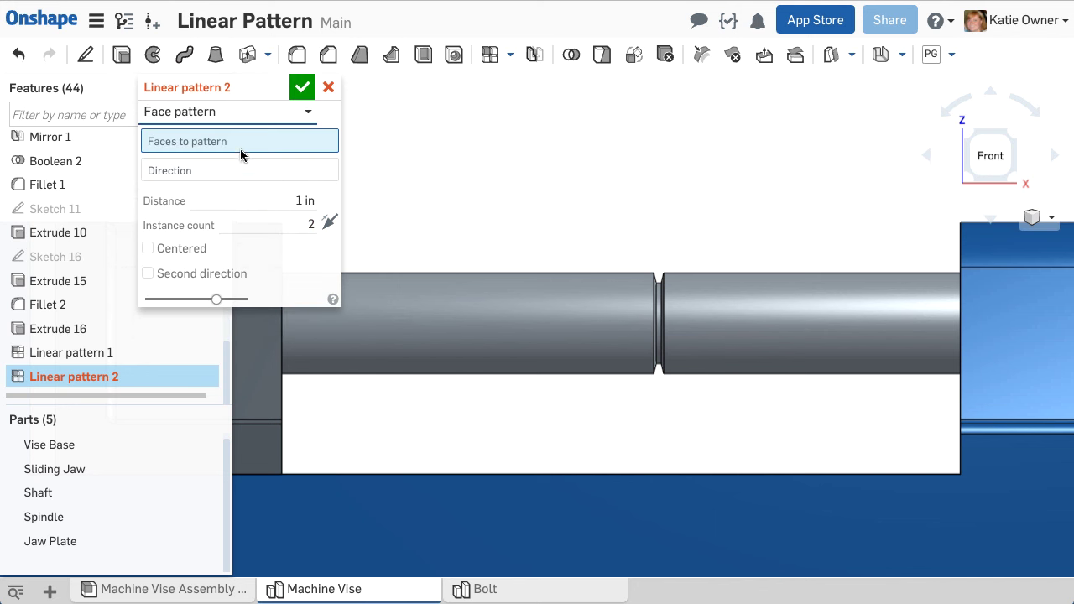
{"action": "scroll", "coordinate": [663, 266], "scroll_direction": "up", "scroll_amount": 3}
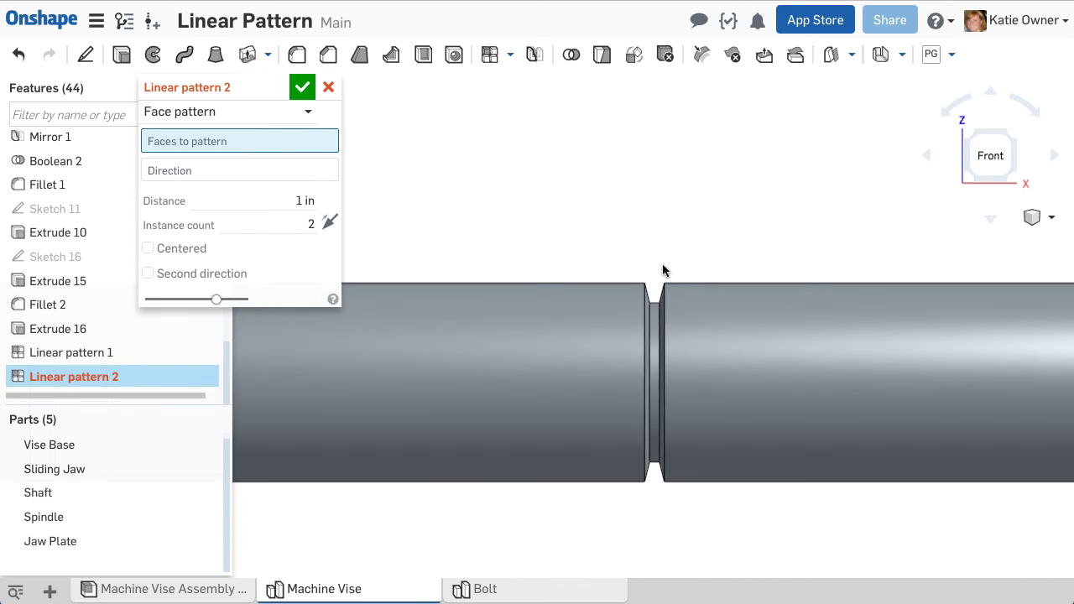
{"action": "scroll", "coordinate": [664, 286], "scroll_direction": "up", "scroll_amount": 1}
{"action": "left_click", "coordinate": [655, 321]}
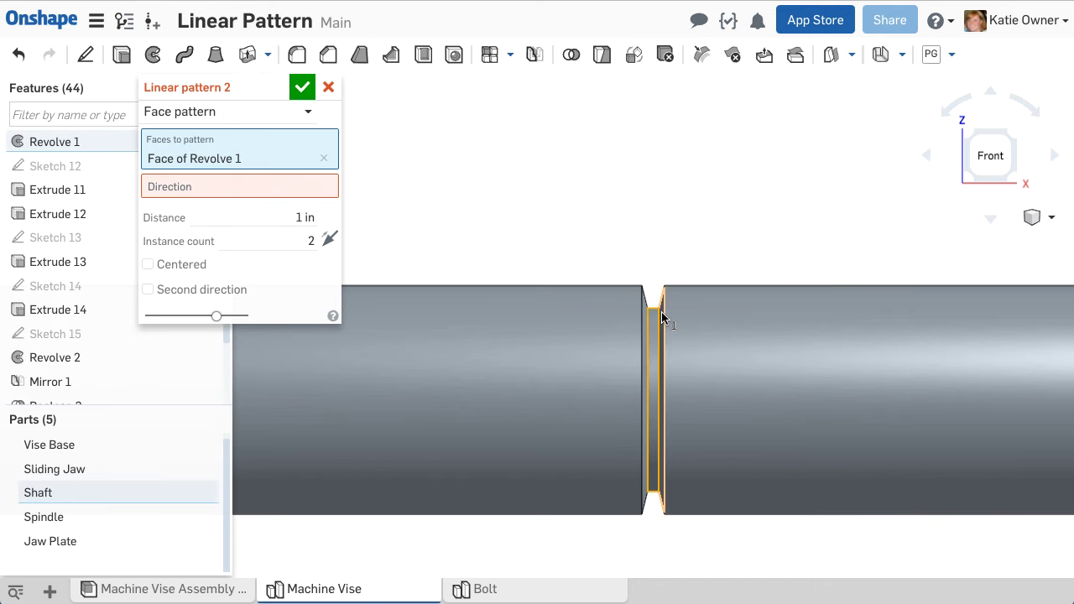
{"action": "left_click", "coordinate": [662, 319]}
{"action": "left_click", "coordinate": [644, 314]}
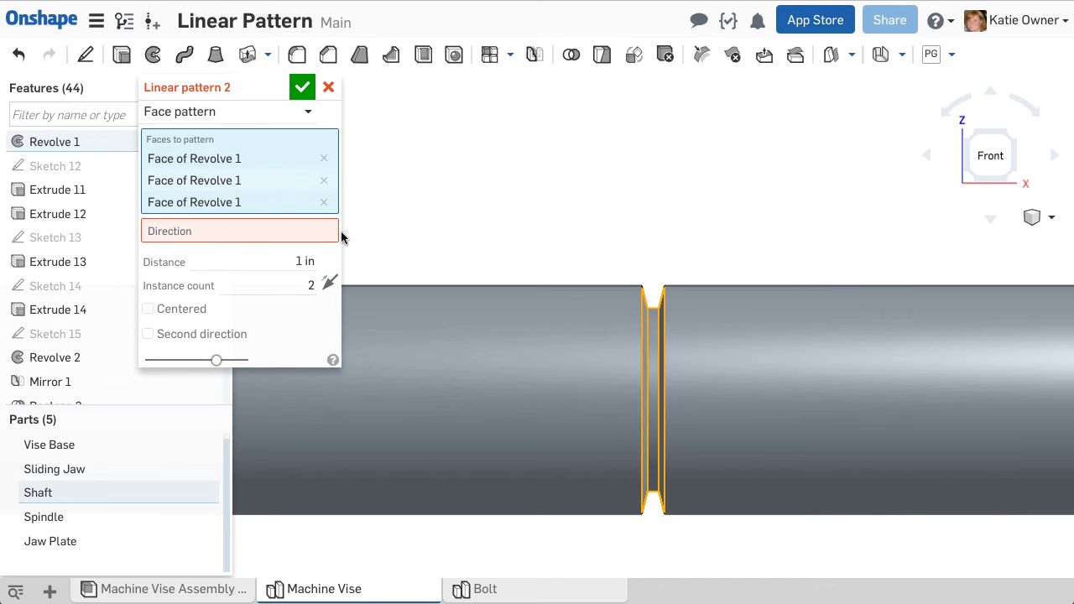
{"action": "left_click", "coordinate": [336, 234]}
{"action": "right_click_drag", "start_coordinate": [532, 205], "coordinate": [615, 202]}
{"action": "scroll", "coordinate": [615, 209], "scroll_direction": "down", "scroll_amount": 2}
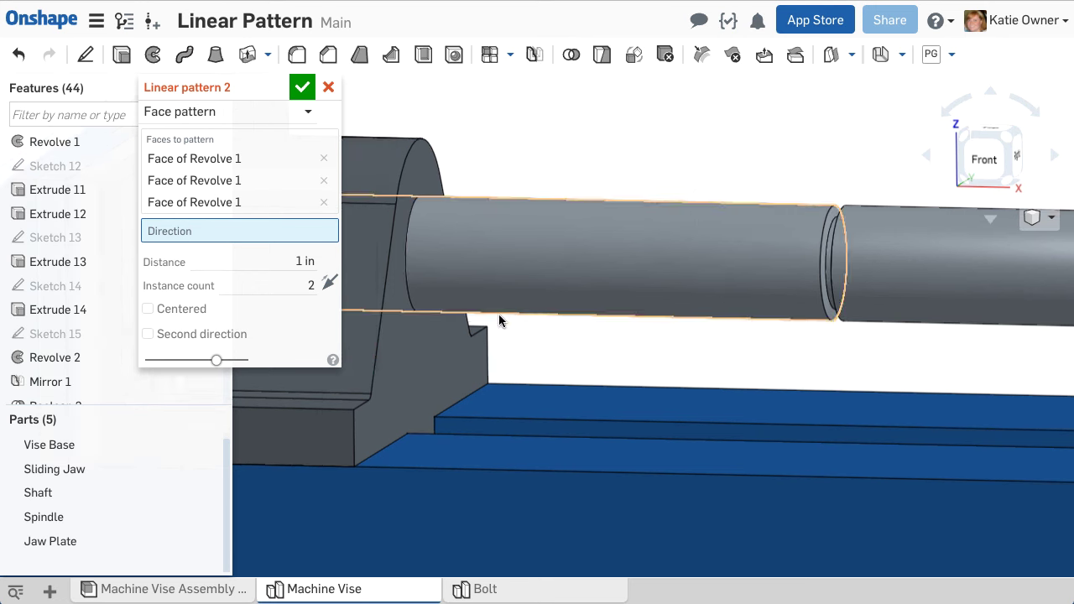
{"action": "left_click", "coordinate": [456, 358]}
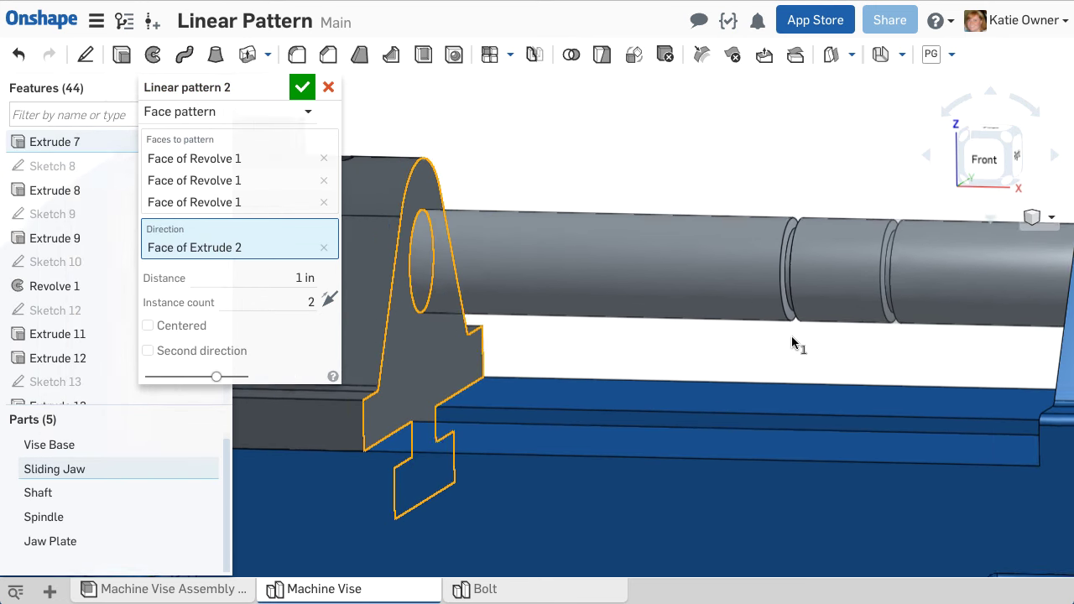
- Space the groove copies 0.1875 in apart, 18 instances, centered, and accept the pattern
{"action": "left_click", "coordinate": [308, 277]}
{"action": "type", "text": ".1875"}
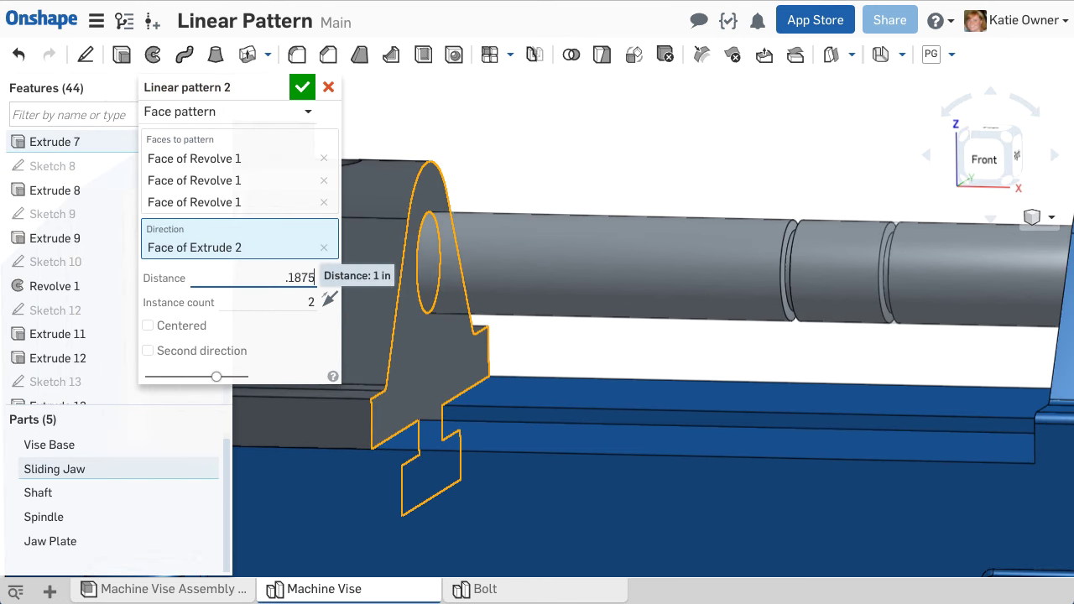
{"action": "key", "text": "Return"}
{"action": "left_click", "coordinate": [312, 299]}
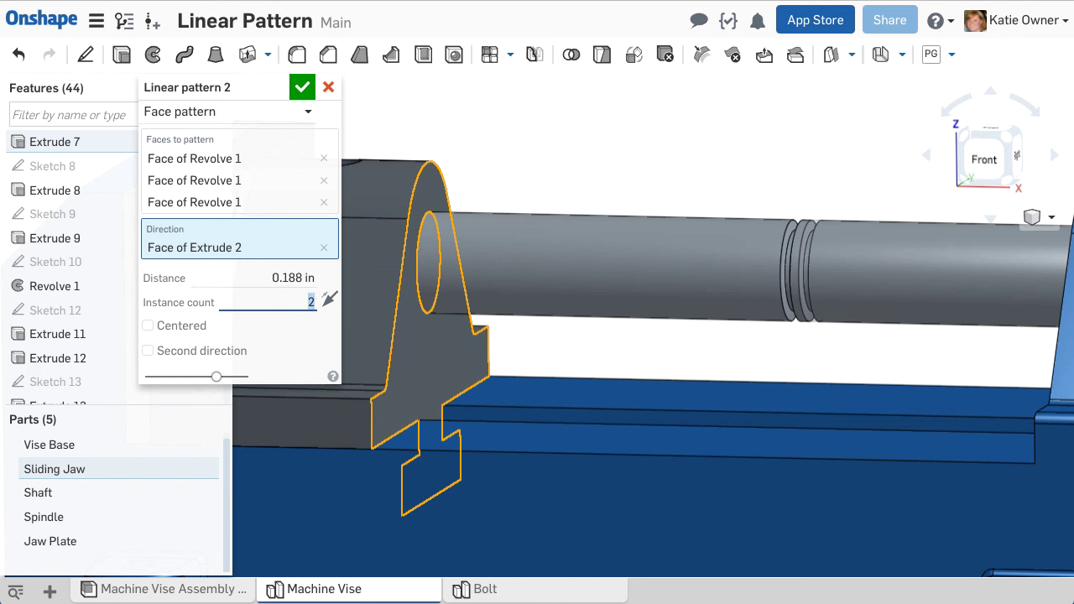
{"action": "type", "text": "4"}
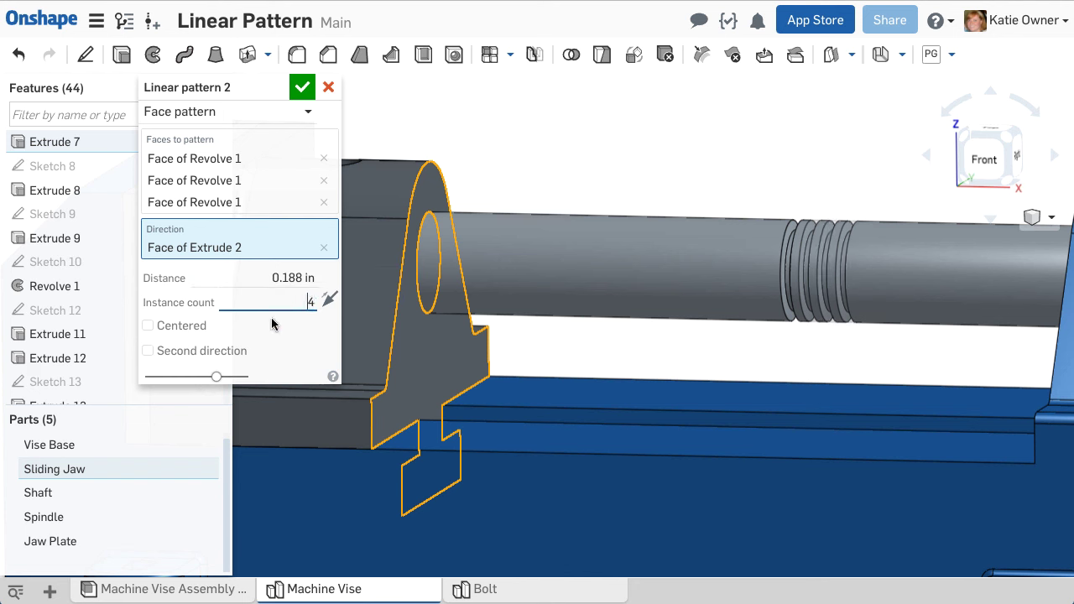
{"action": "left_click", "coordinate": [195, 332]}
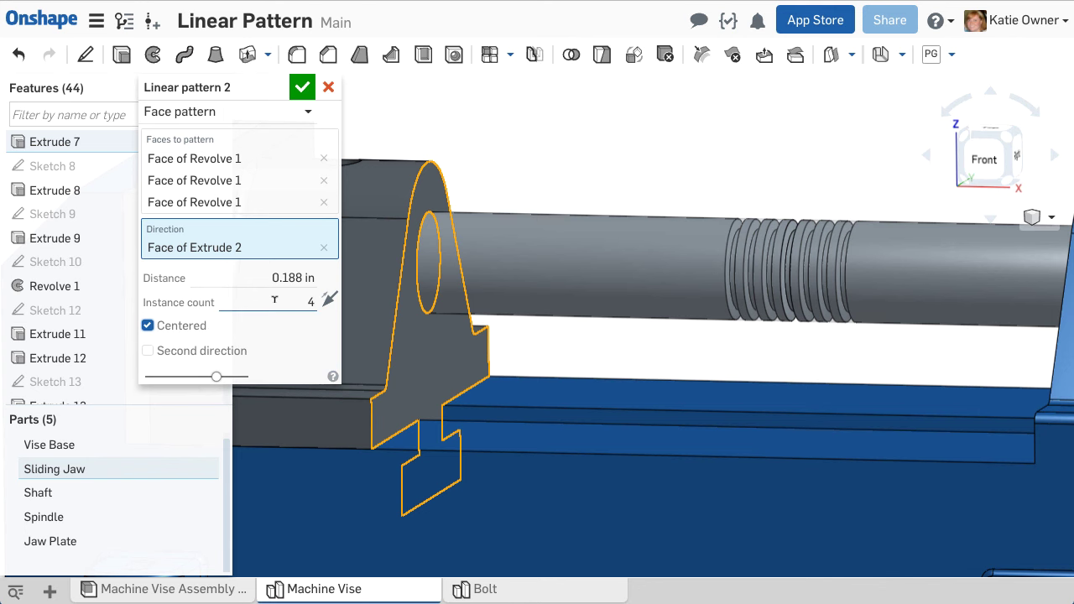
{"action": "type", "text": "18"}
{"action": "key", "text": "Return"}
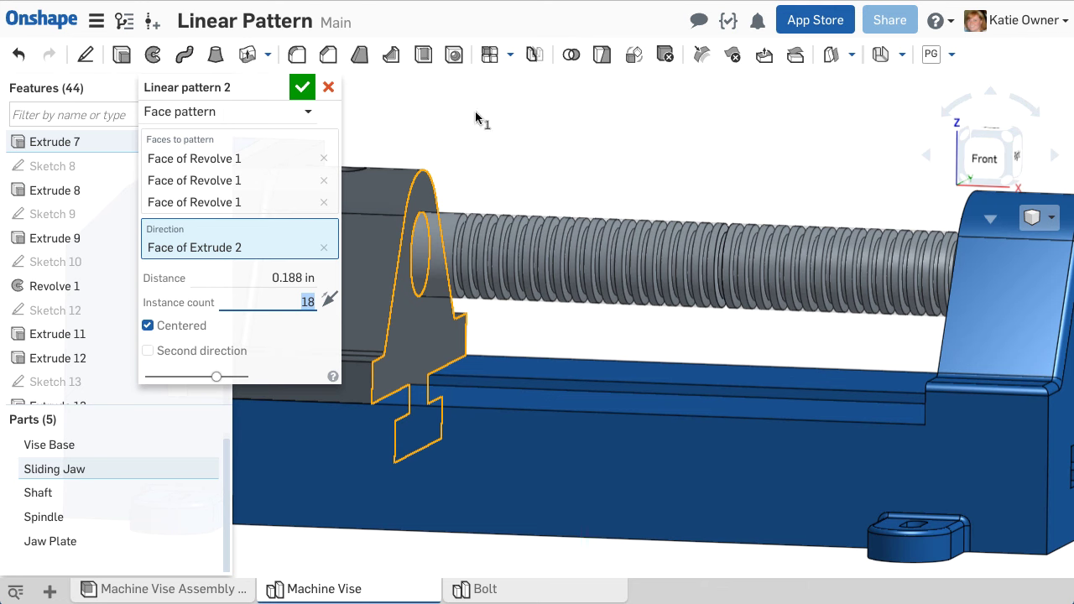
{"action": "left_click", "coordinate": [302, 87]}
{"action": "left_click", "coordinate": [1035, 218]}
- Hide the Vise Base part from a zoomed-in front view
{"action": "left_click", "coordinate": [1032, 242]}
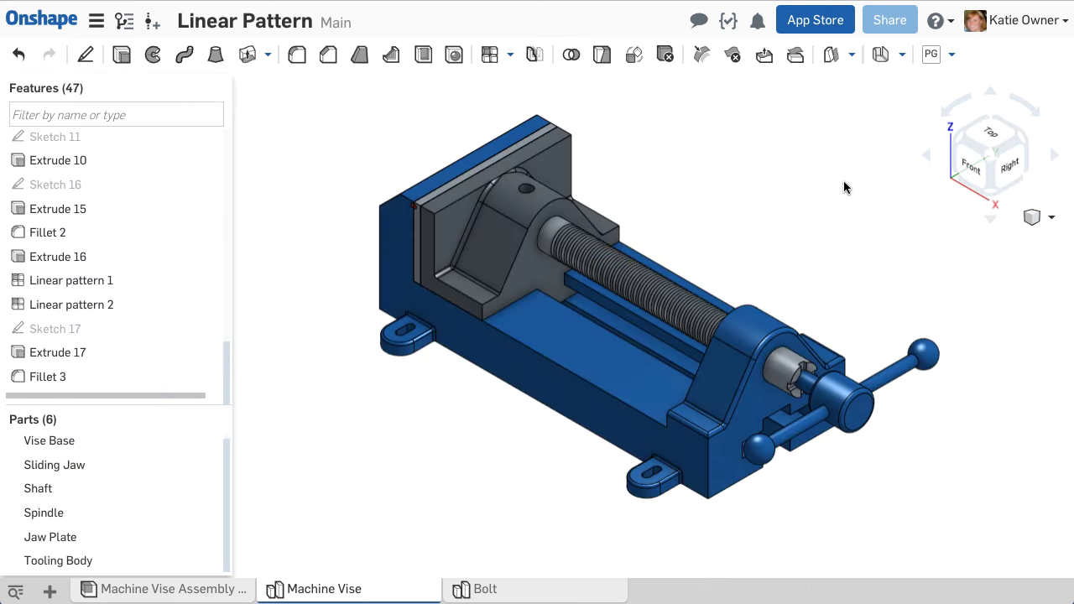
{"action": "left_click", "coordinate": [970, 166]}
{"action": "scroll", "coordinate": [728, 181], "scroll_direction": "up", "scroll_amount": 3}
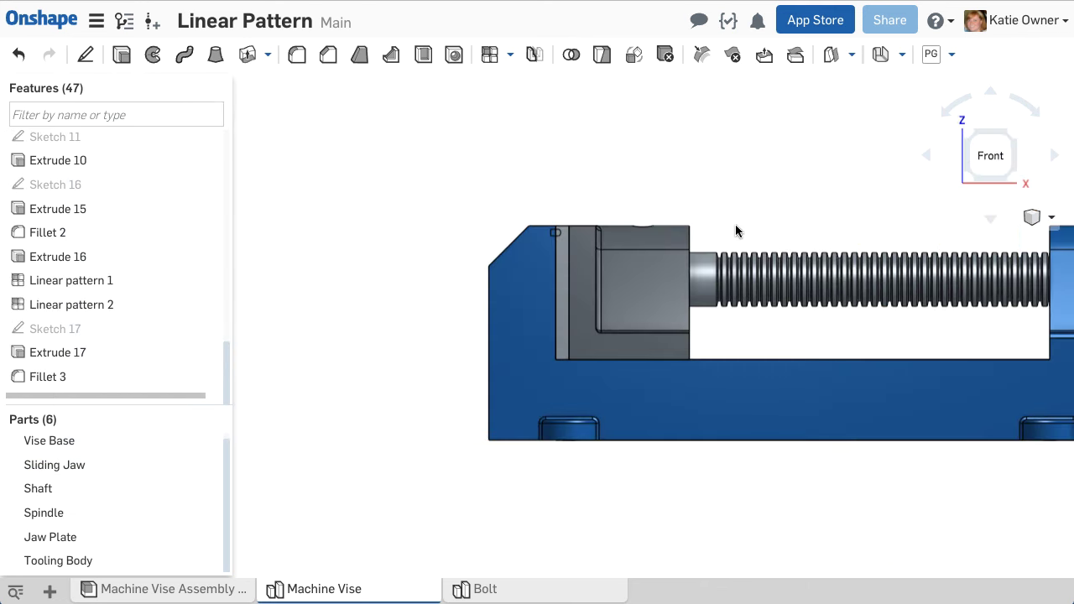
{"action": "scroll", "coordinate": [510, 275], "scroll_direction": "up", "scroll_amount": 2}
{"action": "right_click", "coordinate": [509, 273]}
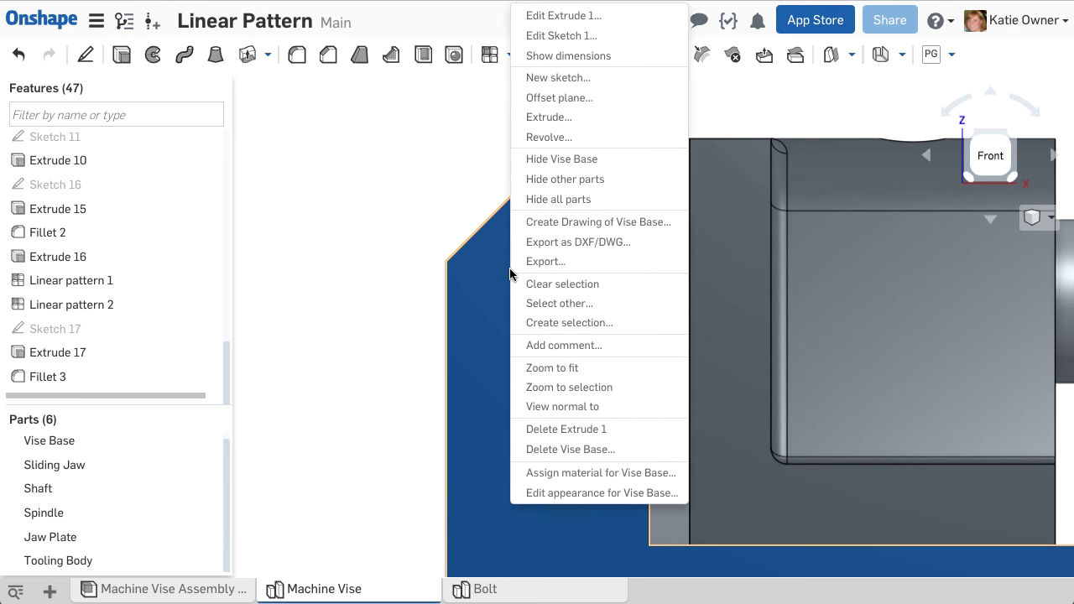
{"action": "left_click", "coordinate": [587, 161]}
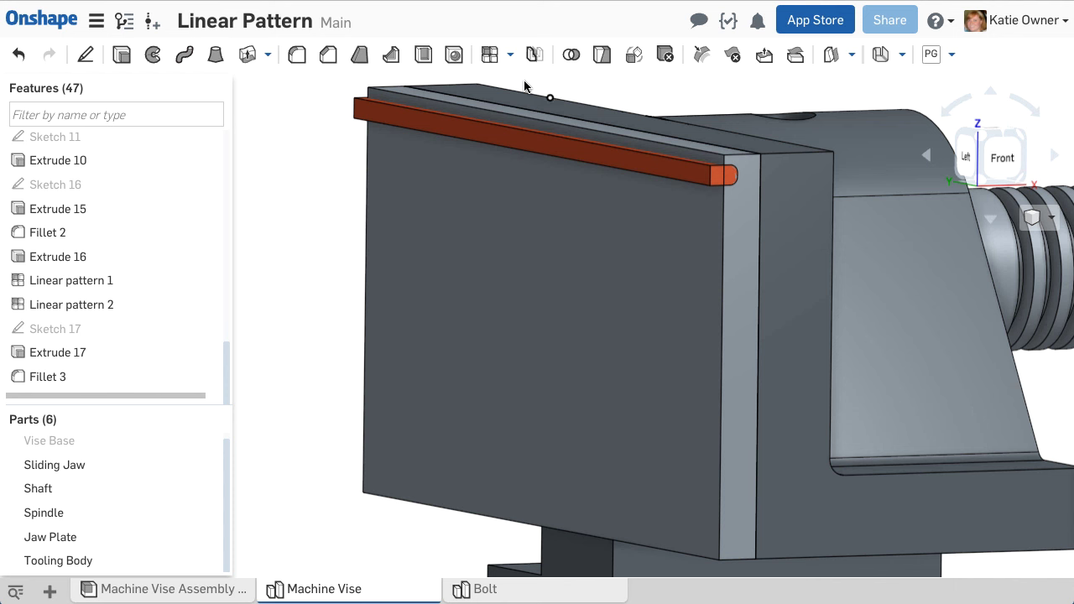
- Start a Remove-type part pattern of the Tooling Body along Extrude 16's edge
{"action": "left_click", "coordinate": [490, 56]}
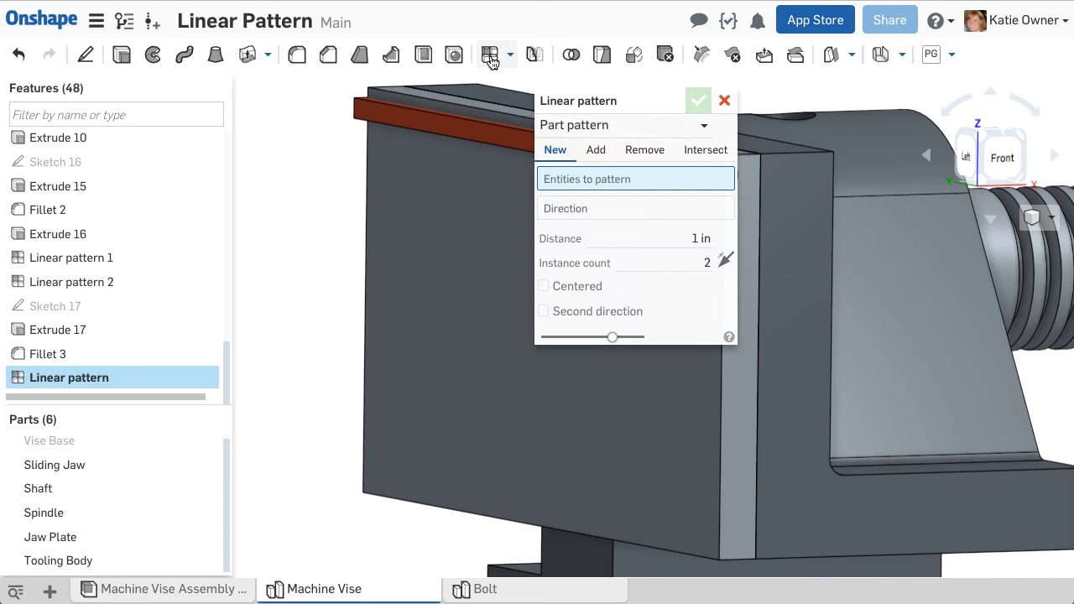
{"action": "mouse_move", "coordinate": [558, 100]}
{"action": "left_mouse_down"}
{"action": "mouse_move", "coordinate": [796, 195]}
{"action": "mouse_move", "coordinate": [803, 217]}
{"action": "left_mouse_up"}
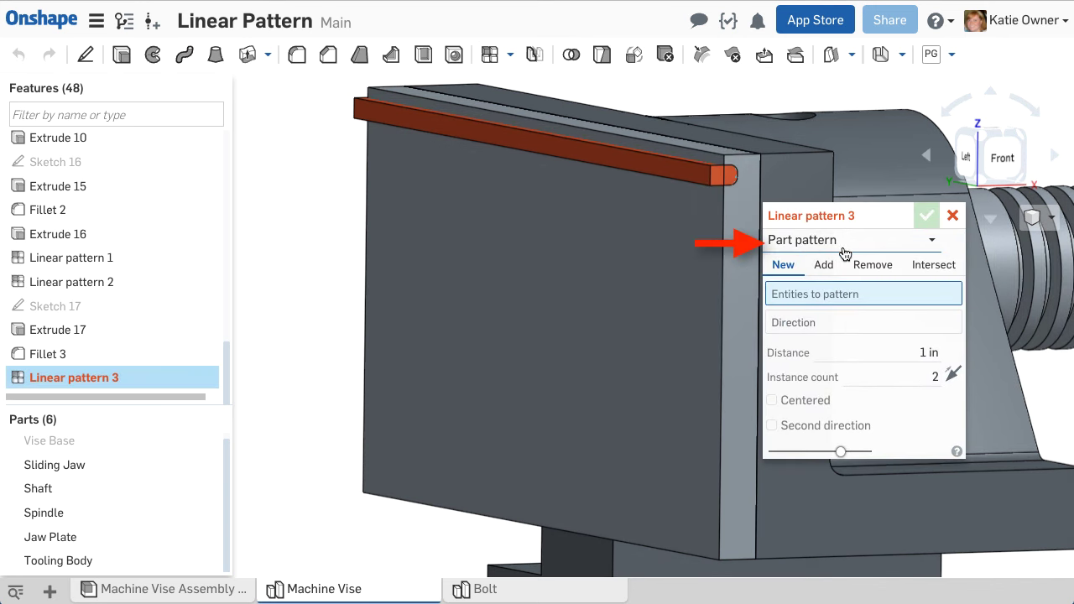
{"action": "left_click", "coordinate": [870, 265]}
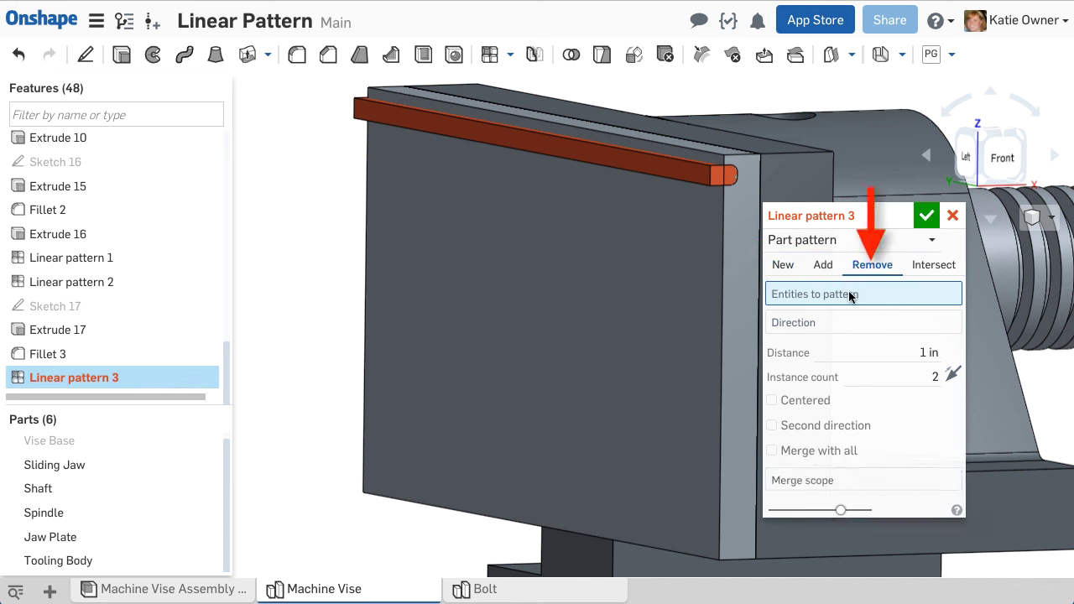
{"action": "left_click", "coordinate": [707, 174]}
{"action": "left_click", "coordinate": [818, 341]}
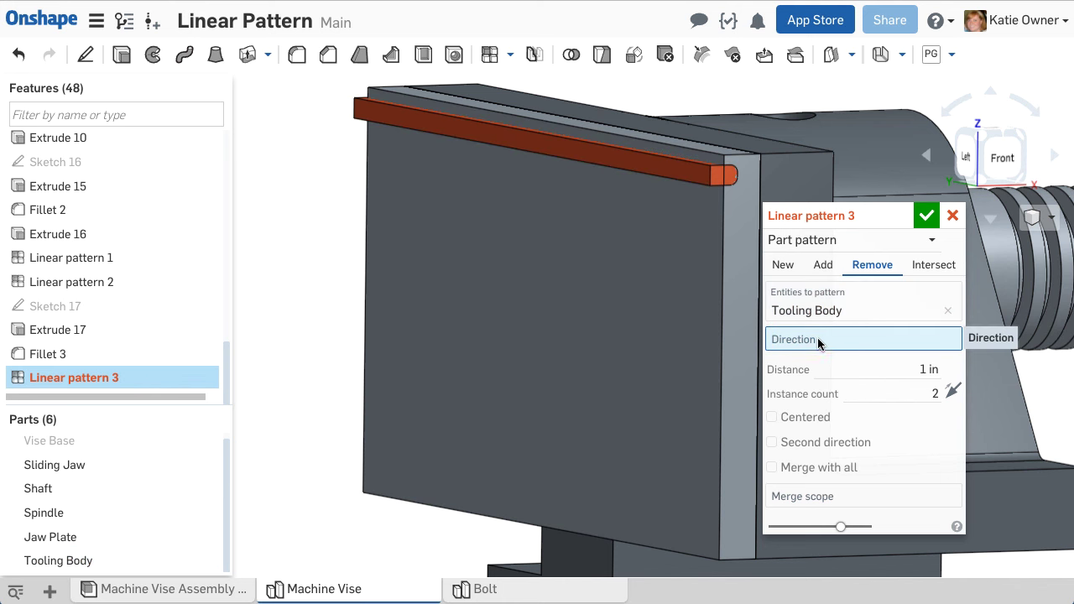
{"action": "left_click", "coordinate": [724, 317]}
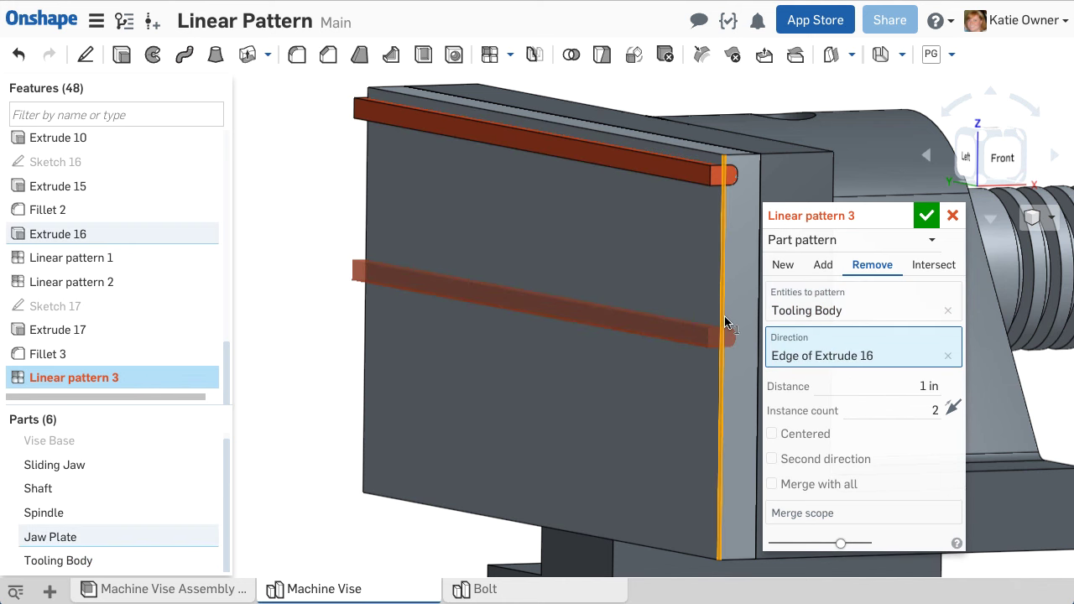
- Make 13 copies 0.188 in apart, cut them from the Jaw Plate, and apply
{"action": "left_click", "coordinate": [894, 383]}
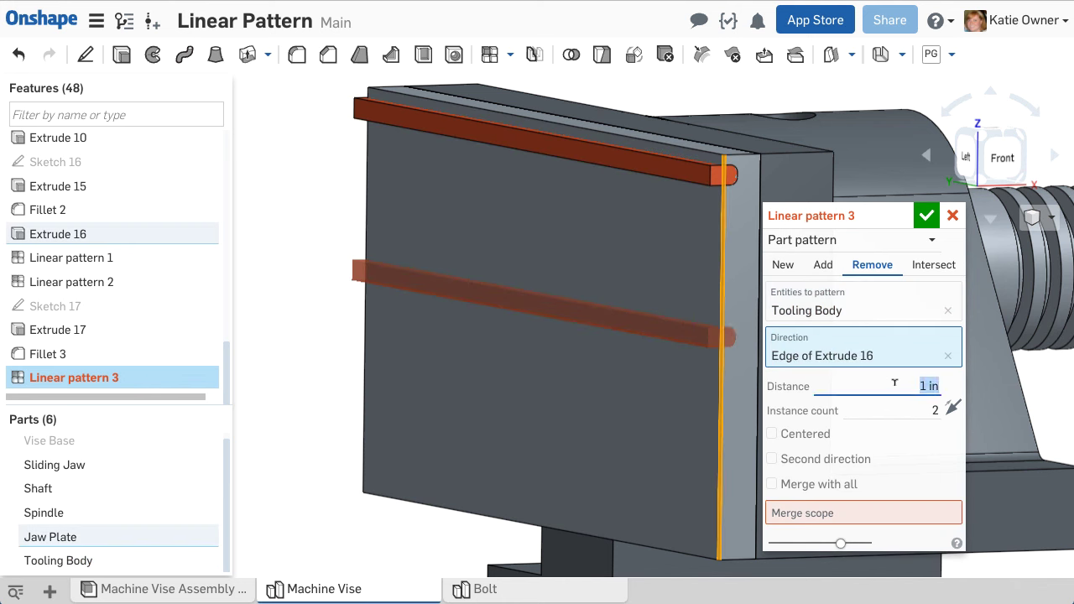
{"action": "type", "text": ".188"}
{"action": "key", "text": "Return"}
{"action": "left_click", "coordinate": [904, 408]}
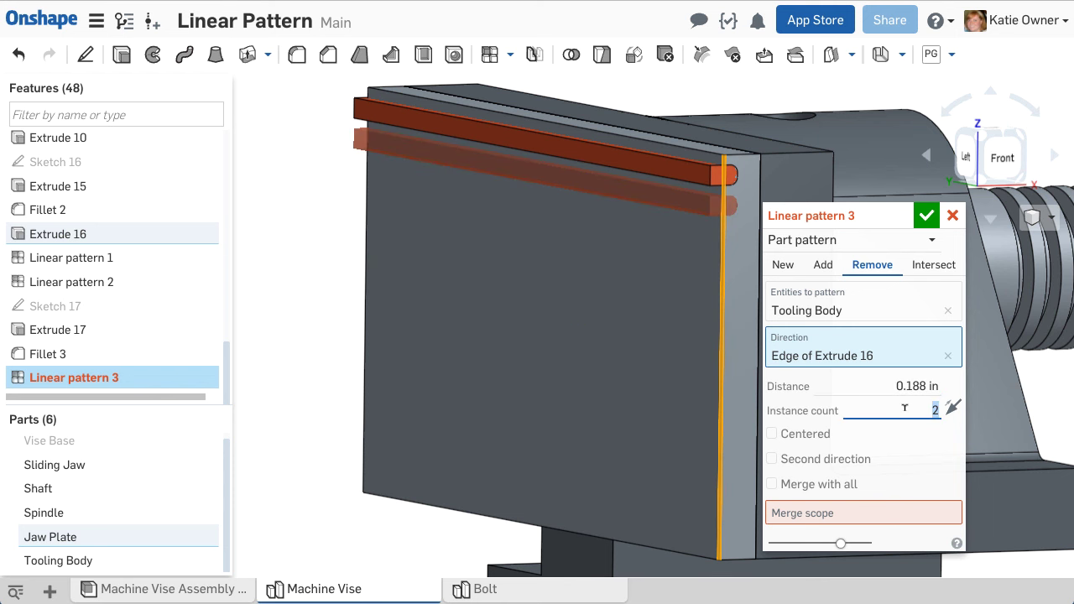
{"action": "type", "text": "13"}
{"action": "key", "text": "Return"}
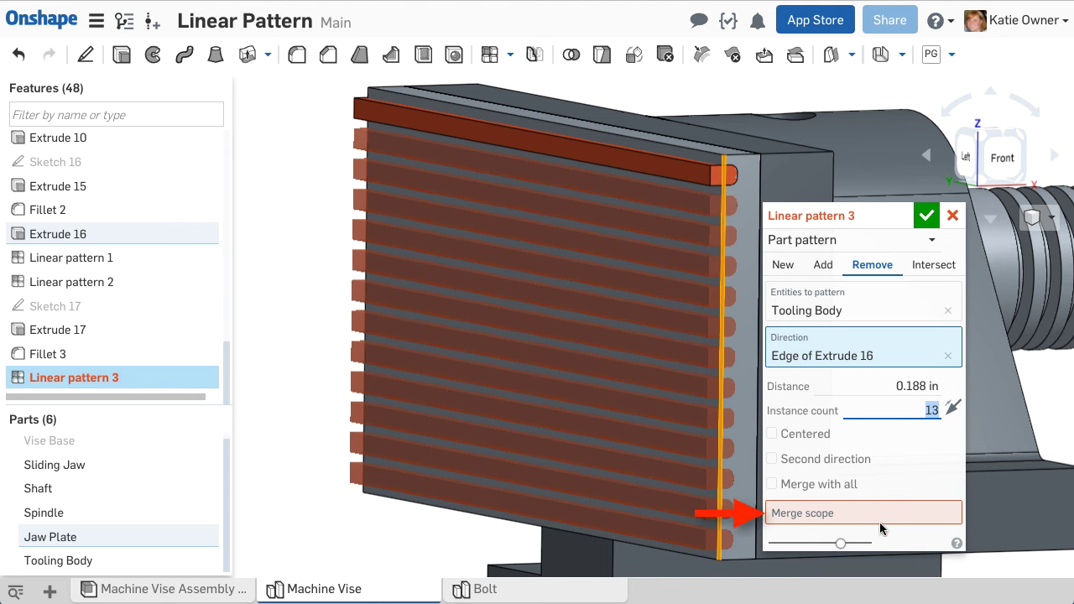
{"action": "left_click", "coordinate": [880, 516]}
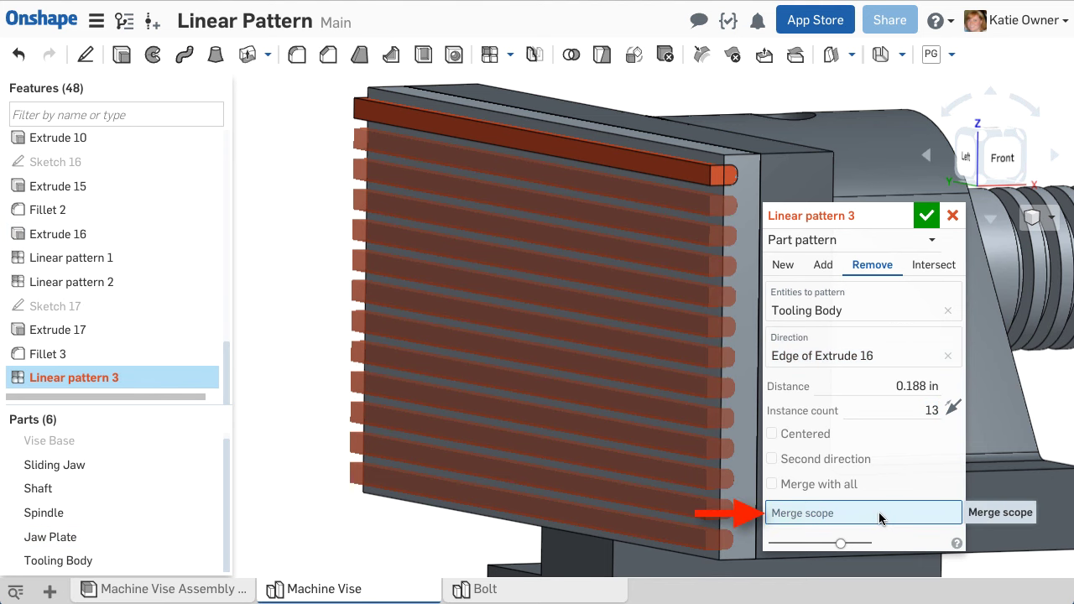
{"action": "left_click", "coordinate": [744, 525]}
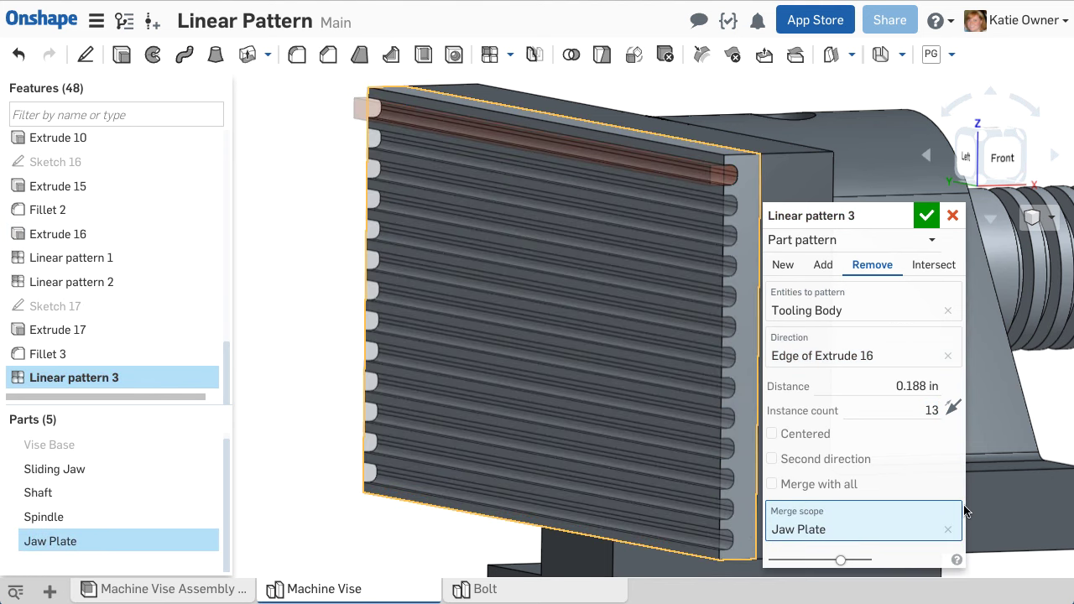
{"action": "left_click", "coordinate": [927, 217]}
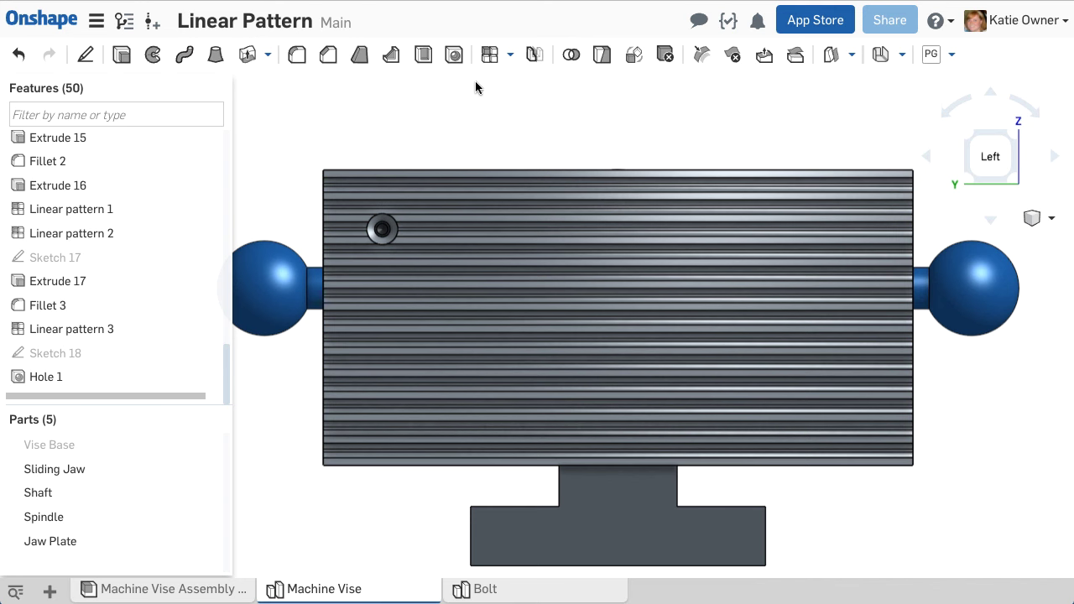
- Pattern Hole 1 along the plate's top edge as five holes spaced 1 in apart
{"action": "left_click", "coordinate": [490, 54]}
{"action": "left_click_drag", "start_coordinate": [786, 160], "coordinate": [838, 92]}
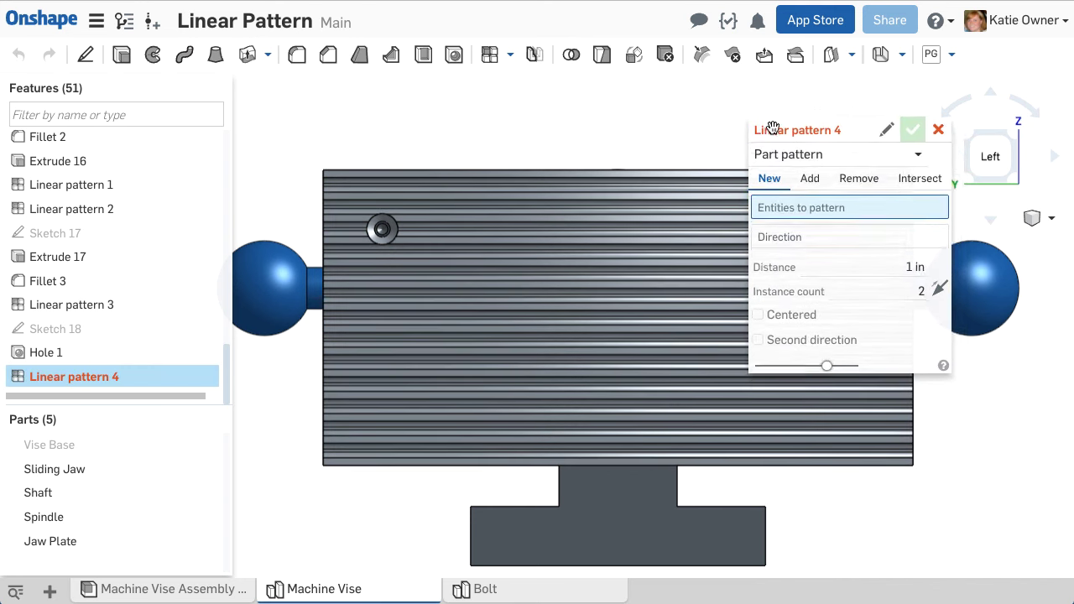
{"action": "left_click", "coordinate": [897, 120]}
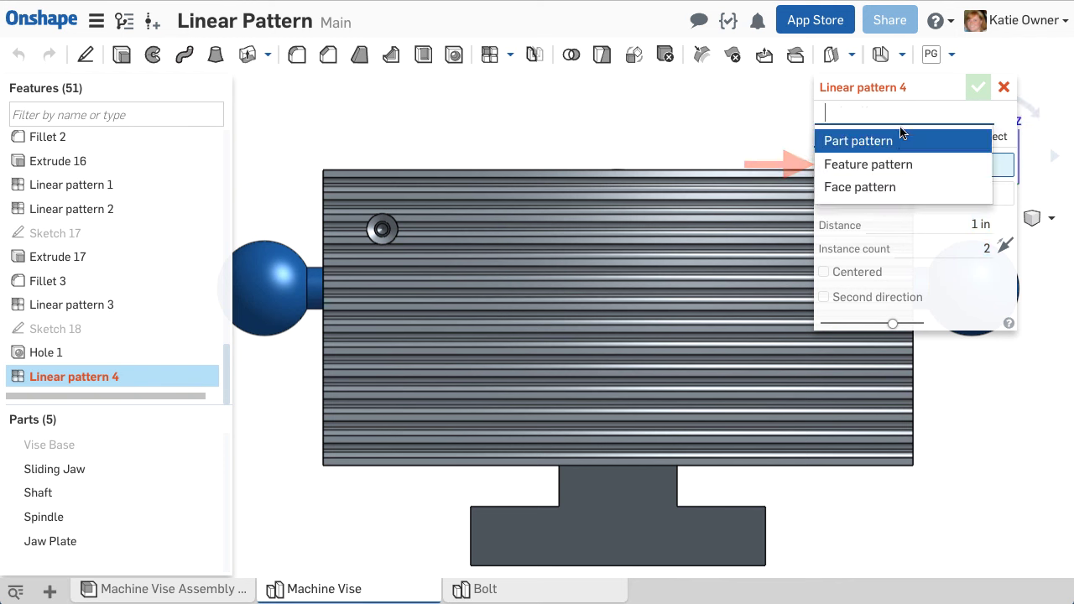
{"action": "left_click", "coordinate": [902, 159]}
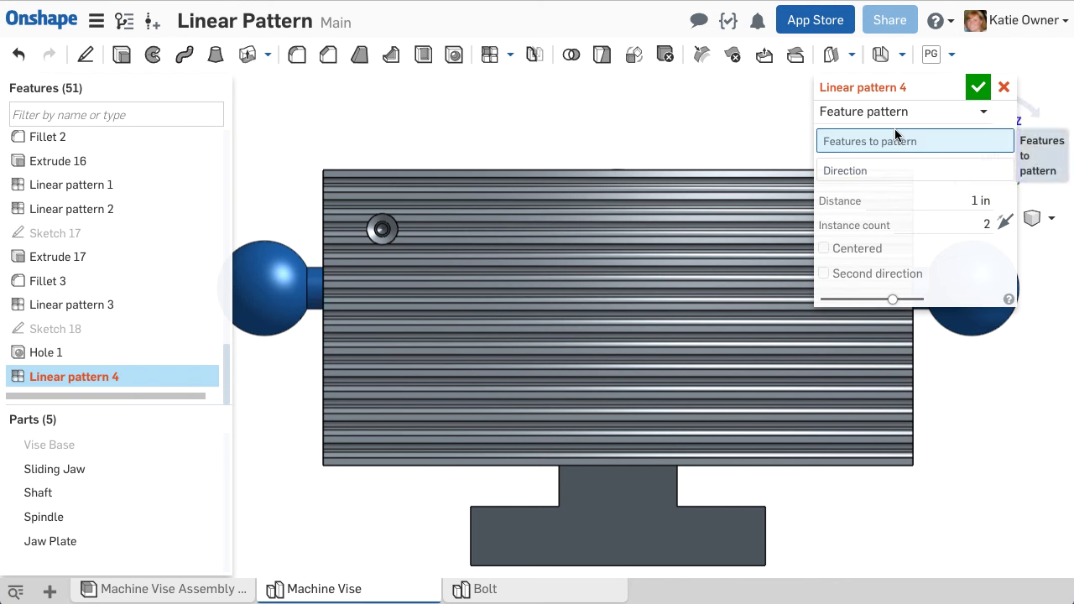
{"action": "left_click", "coordinate": [146, 353]}
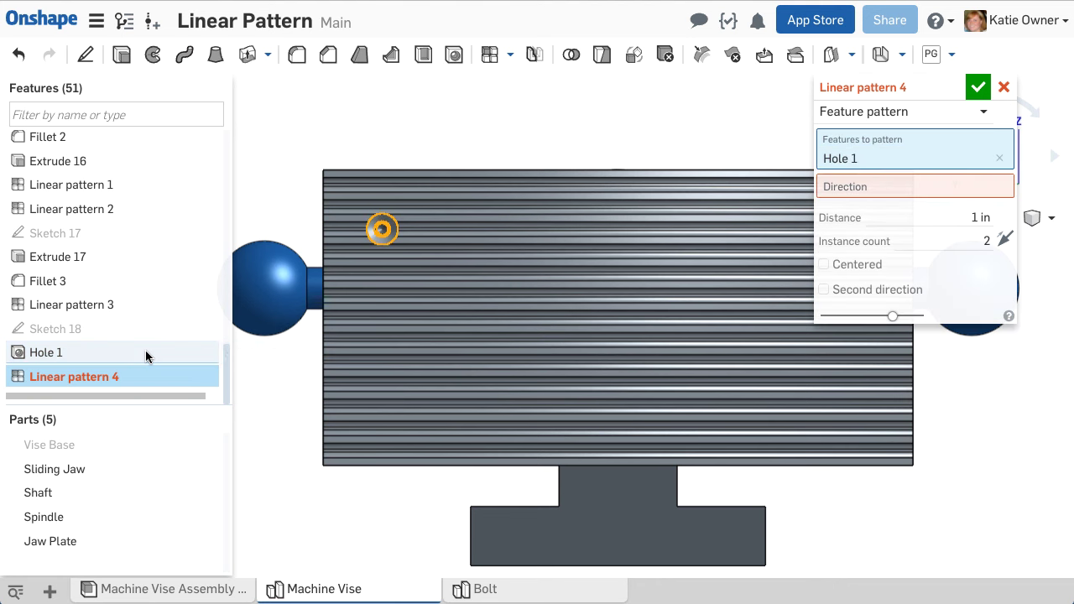
{"action": "left_click", "coordinate": [930, 186]}
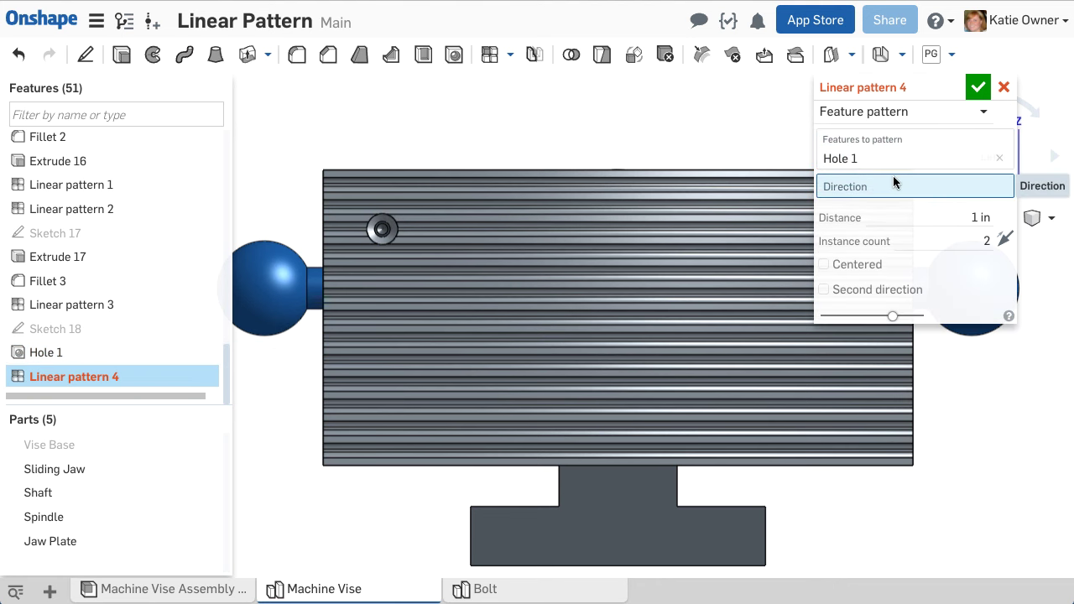
{"action": "left_click", "coordinate": [768, 173]}
{"action": "left_click", "coordinate": [957, 223]}
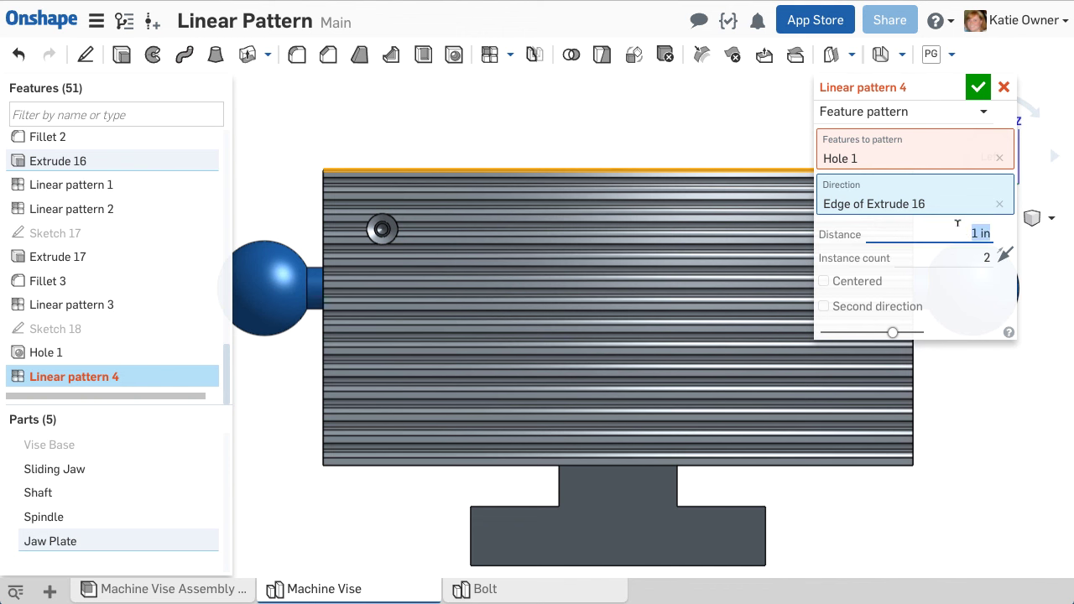
{"action": "left_click", "coordinate": [967, 250]}
{"action": "type", "text": "5"}
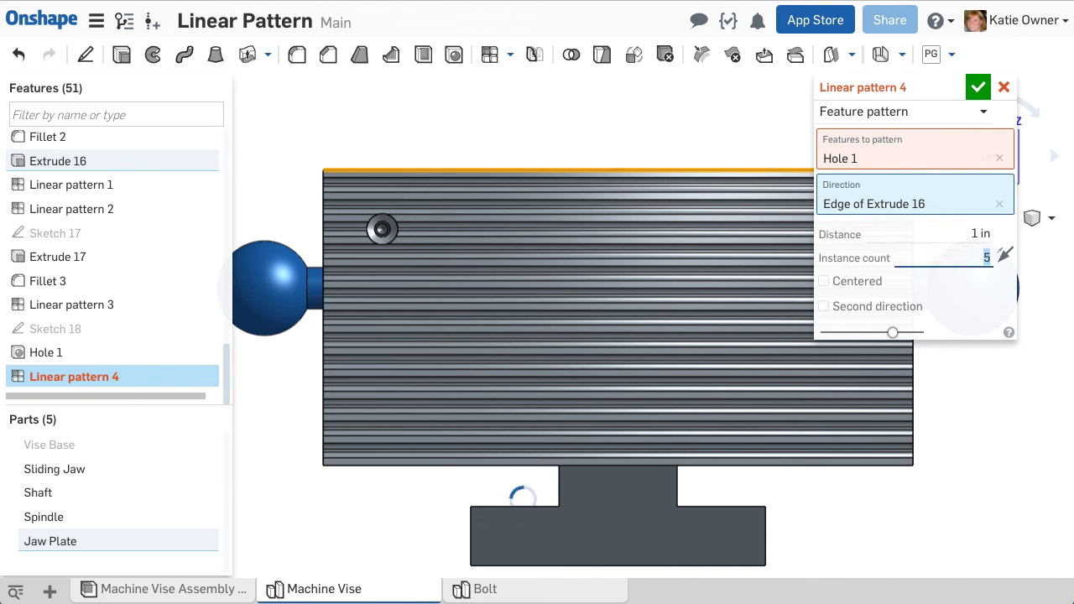
{"action": "key", "text": "Return"}
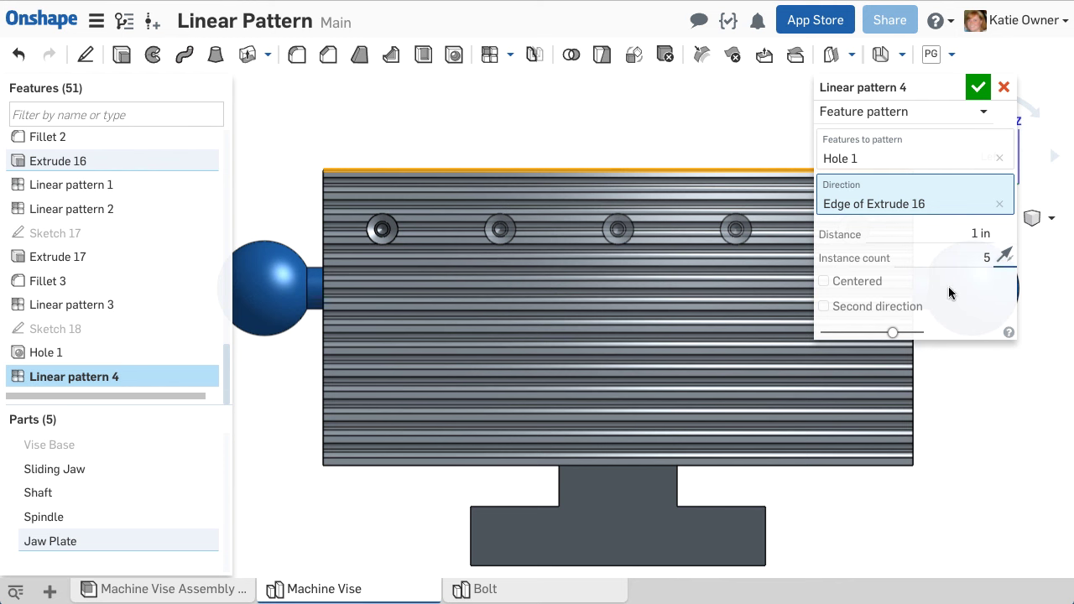
- Add a second direction along the side edge with 2 rows 1.5 in apart, and apply
{"action": "left_click", "coordinate": [900, 308]}
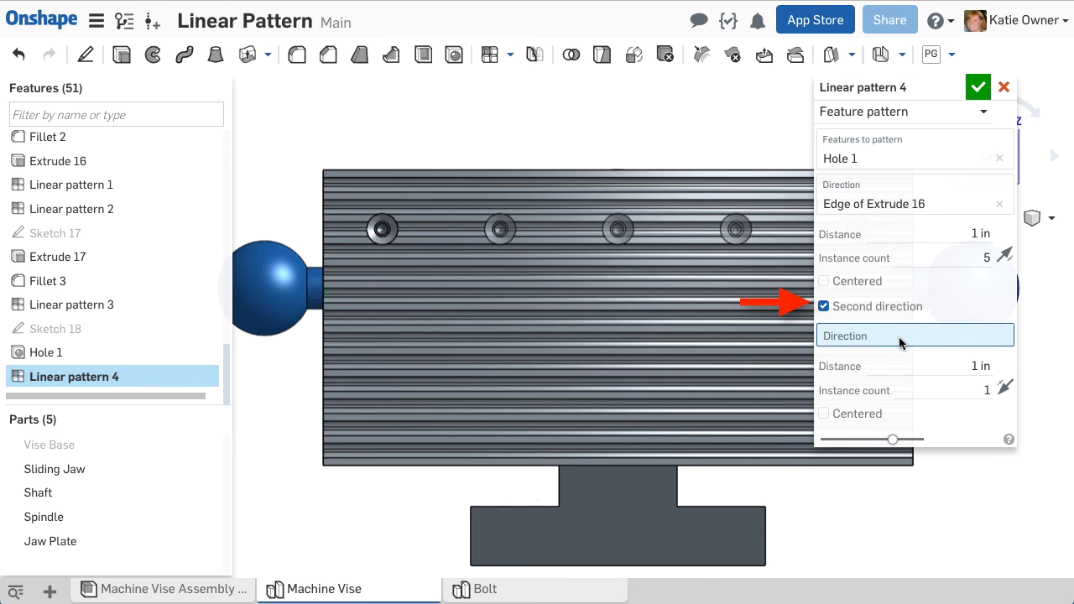
{"action": "right_click_drag", "start_coordinate": [447, 472], "coordinate": [354, 501]}
{"action": "left_click", "coordinate": [343, 454]}
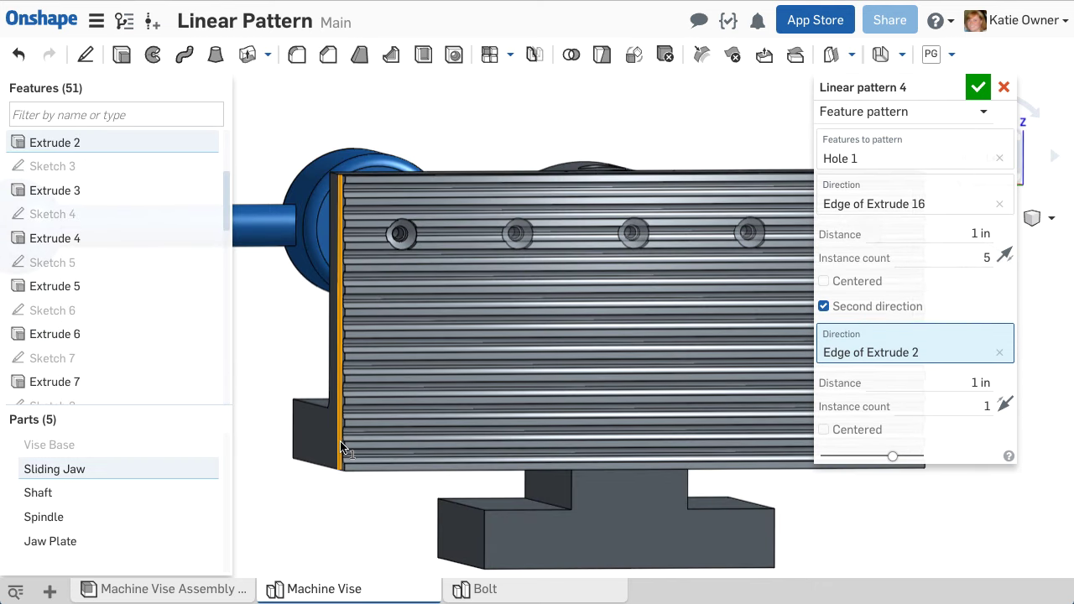
{"action": "left_click", "coordinate": [965, 383]}
{"action": "type", "text": "1.5"}
{"action": "key", "text": "Return"}
{"action": "left_click", "coordinate": [987, 406]}
{"action": "type", "text": "2"}
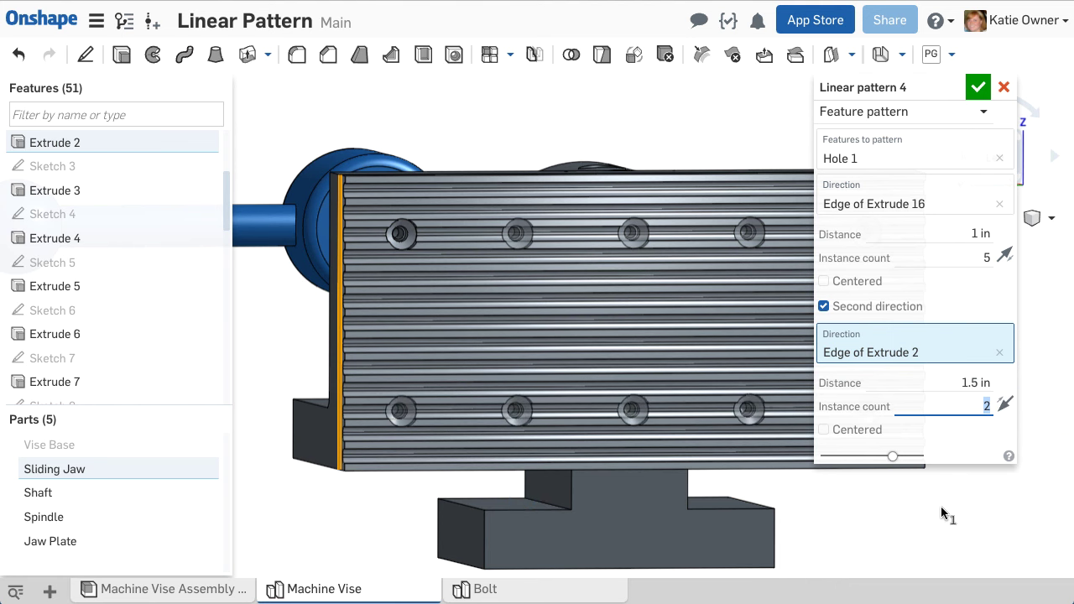
{"action": "right_click_drag", "start_coordinate": [941, 506], "coordinate": [901, 509]}
{"action": "left_click", "coordinate": [978, 86]}
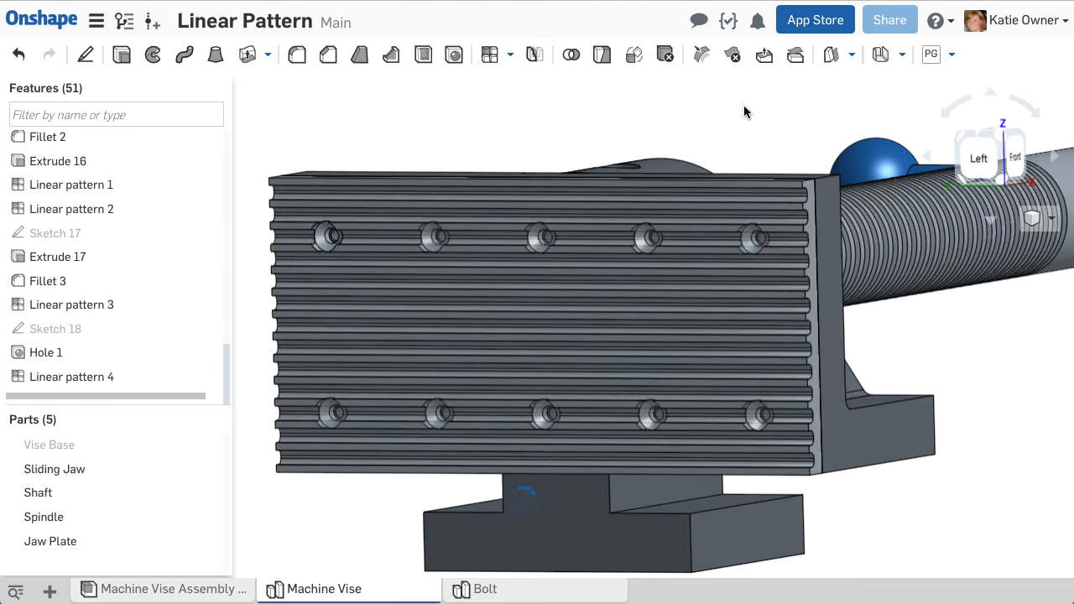
- Switch to the isometric view and show the Vise Base part again
{"action": "left_click", "coordinate": [1050, 220]}
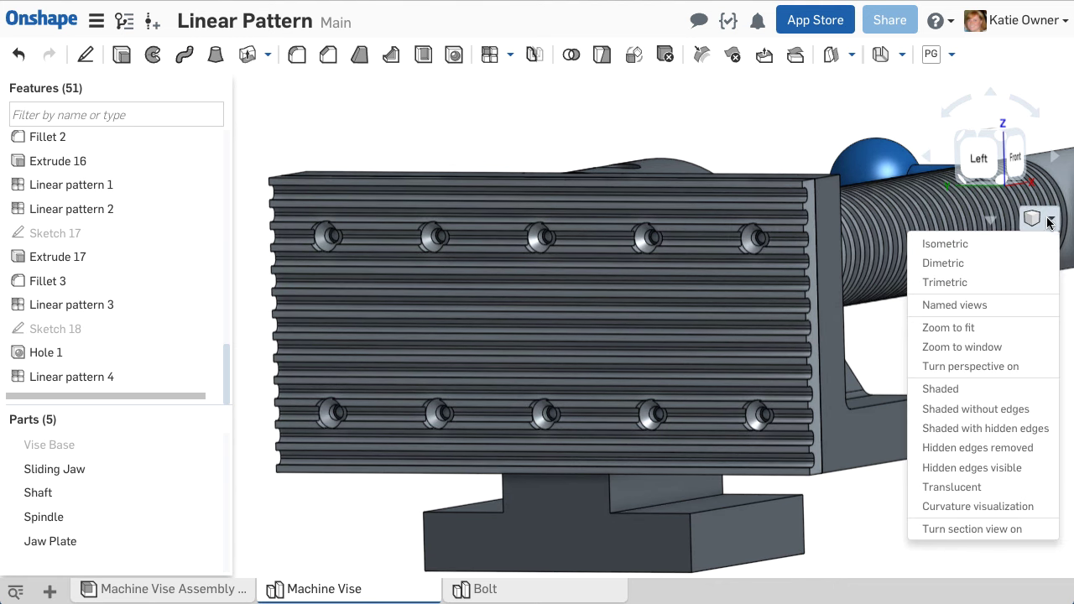
{"action": "left_click", "coordinate": [1030, 243]}
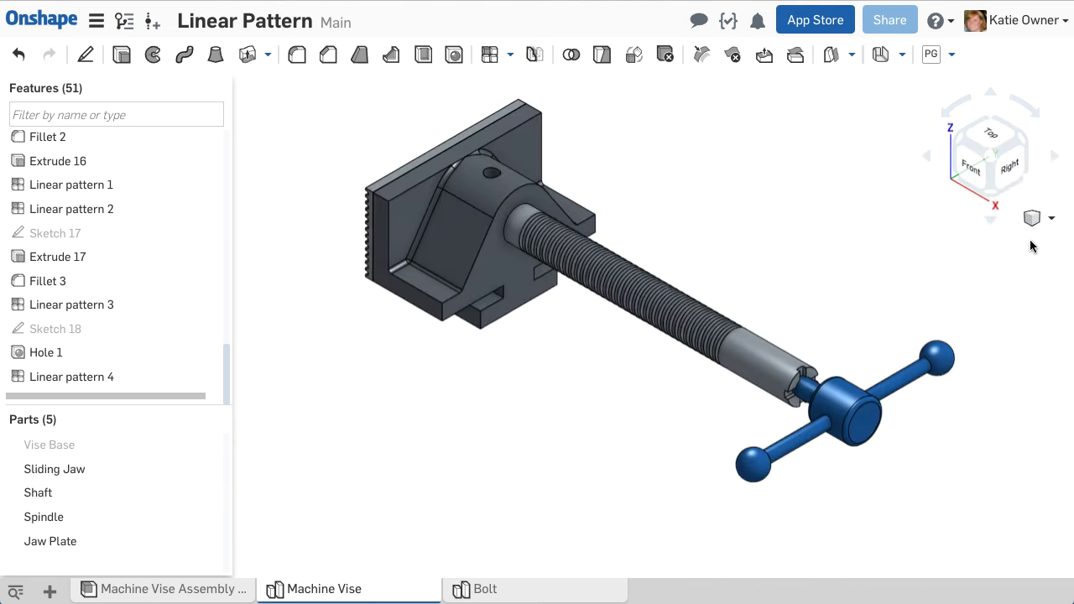
{"action": "left_click", "coordinate": [207, 445]}
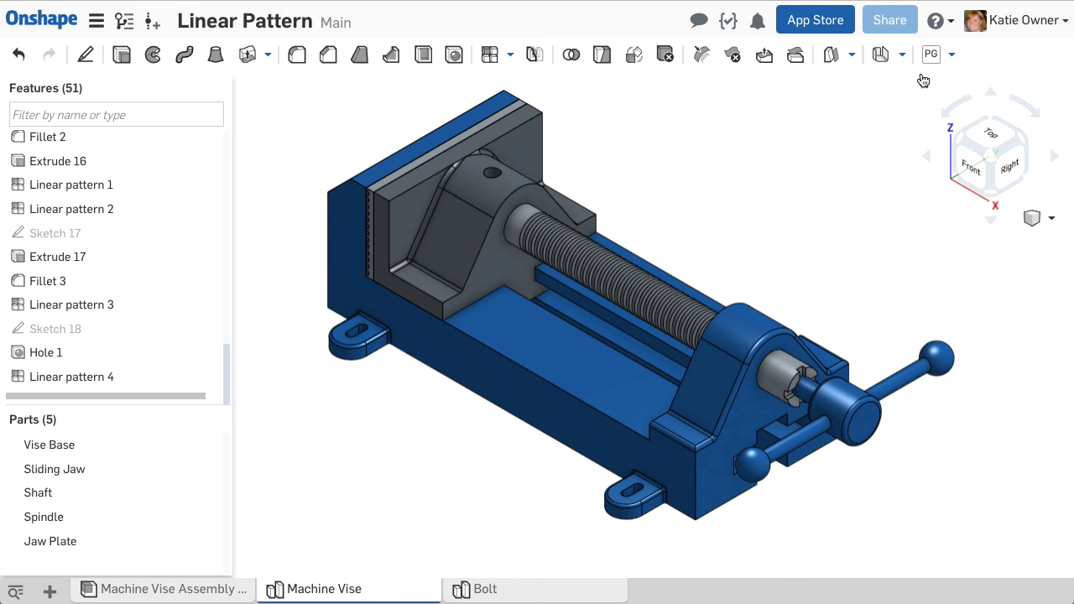